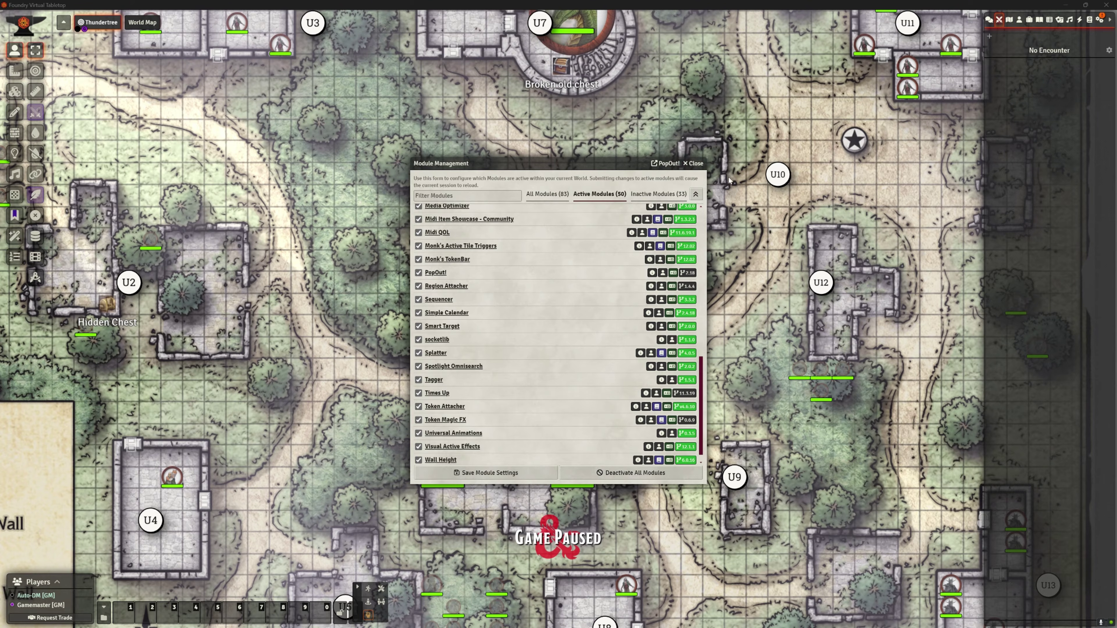
# Close the module management window and open the Cragmaw Hideout journal from the Chapter 1 folder.
pyautogui.click(694, 163)
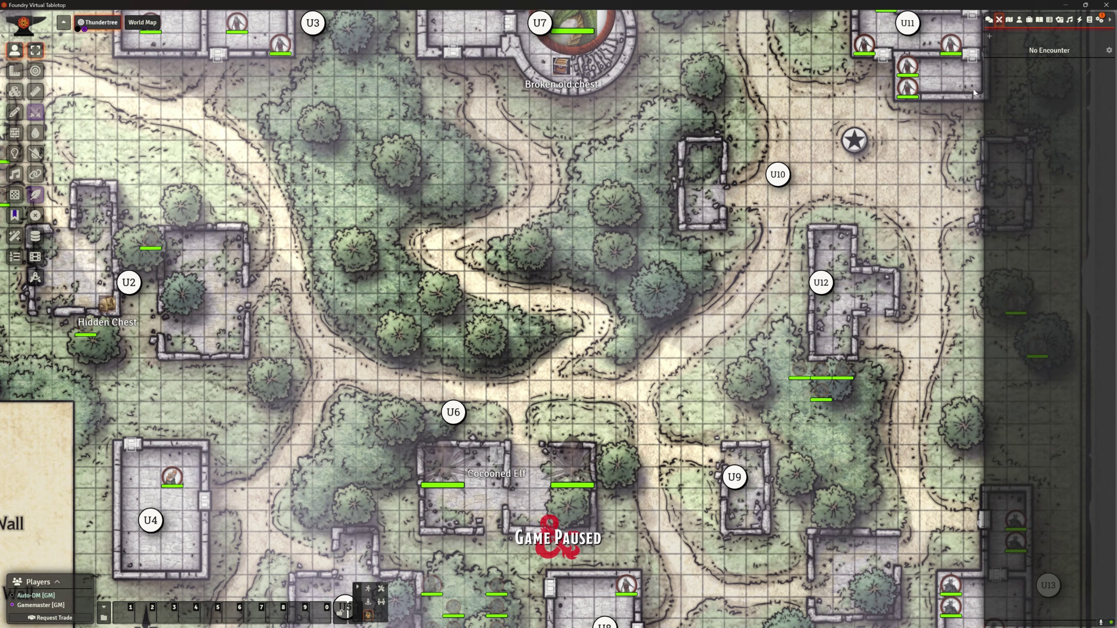
pyautogui.click(1039, 20)
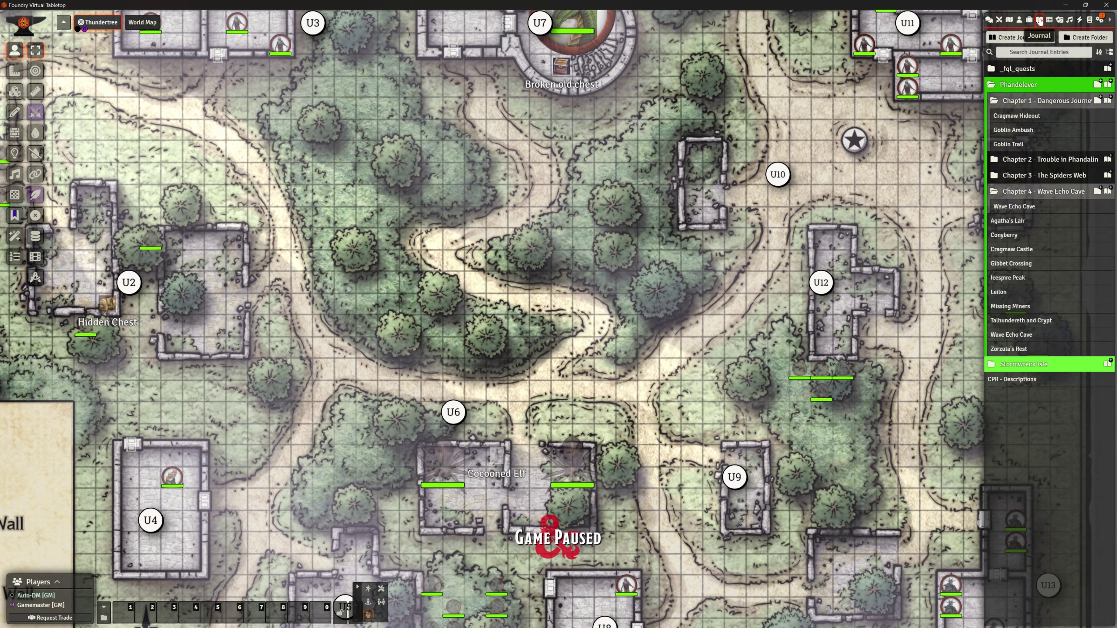
pyautogui.click(1016, 115)
# Look through the Cragmaw Hideout pages Steep Passage, Overpass, Cave Mouth, Guard Post and Kennel.
pyautogui.click(381, 231)
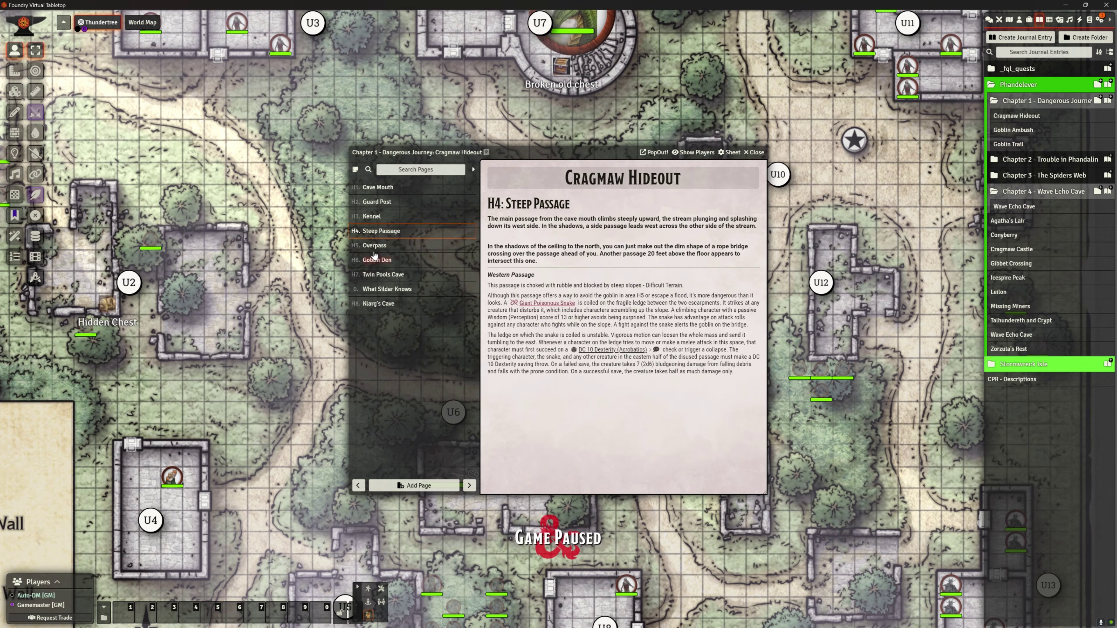
pyautogui.click(374, 245)
pyautogui.click(388, 193)
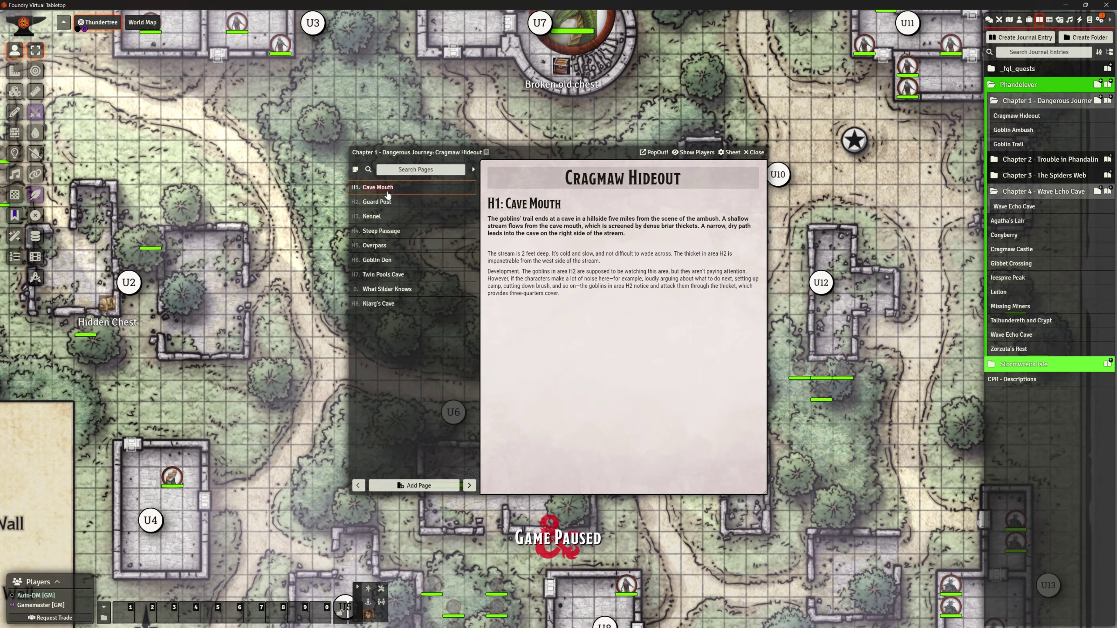
pyautogui.click(378, 202)
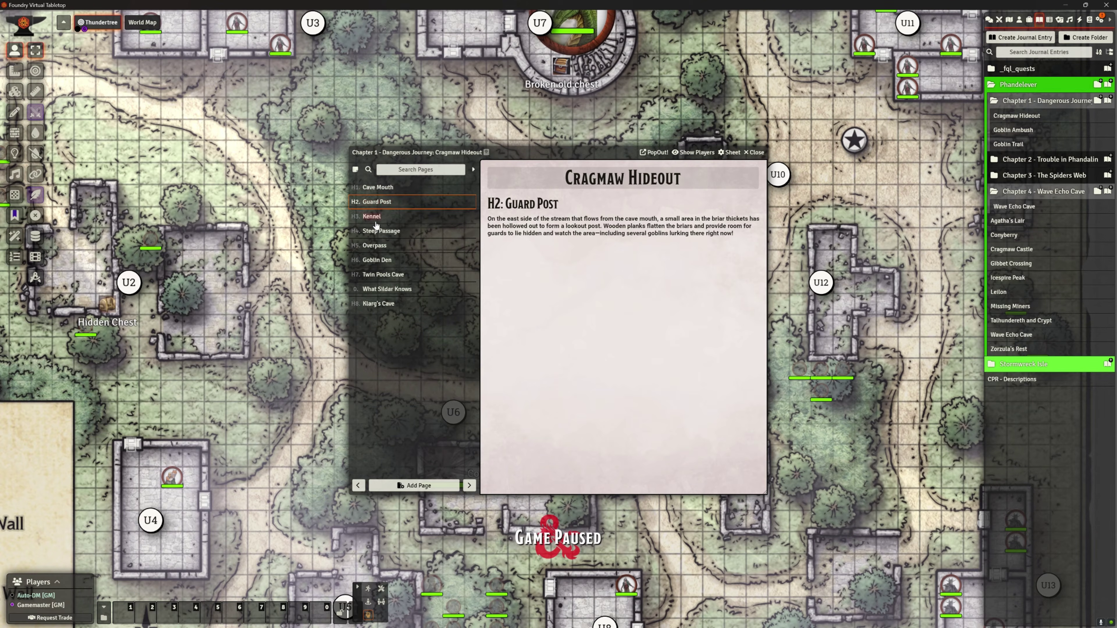
pyautogui.click(377, 217)
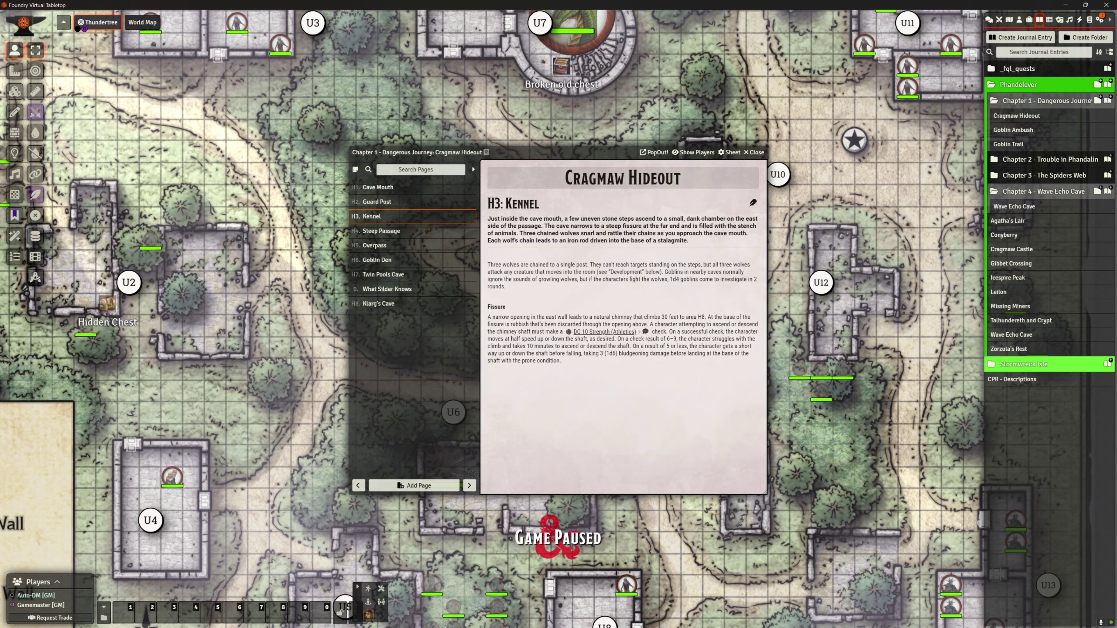
# Enlarge the Cragmaw Hideout journal window, show its Steep Passage page and move the window over the middle of the map.
pyautogui.moveTo(521, 150); pyautogui.dragTo(750, 141)
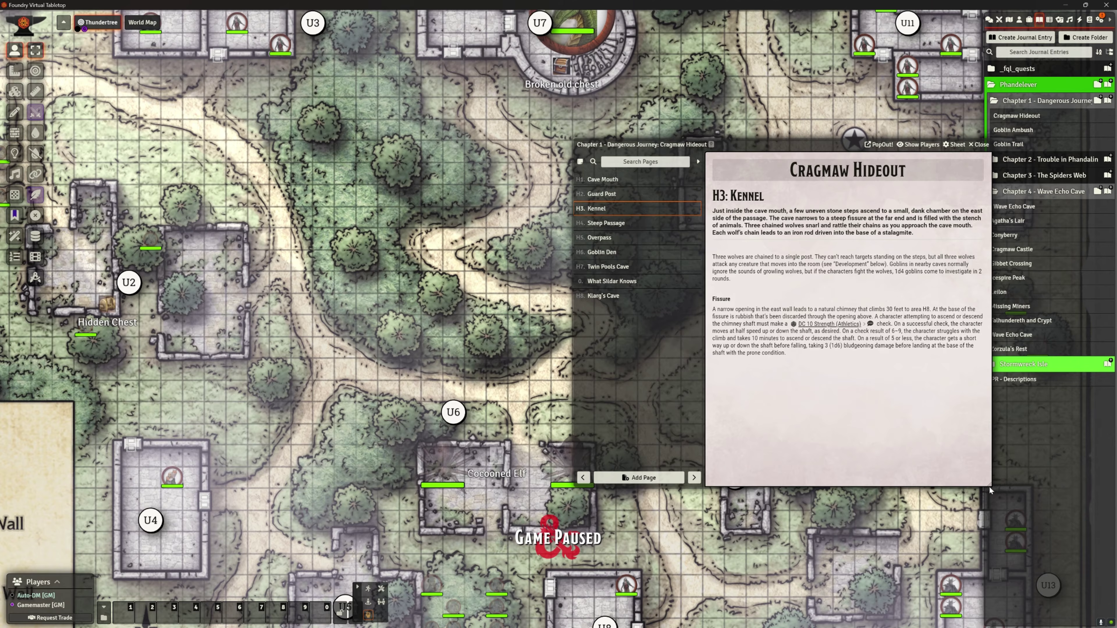
pyautogui.moveTo(989, 486); pyautogui.dragTo(1018, 563)
pyautogui.moveTo(750, 145); pyautogui.dragTo(812, 95)
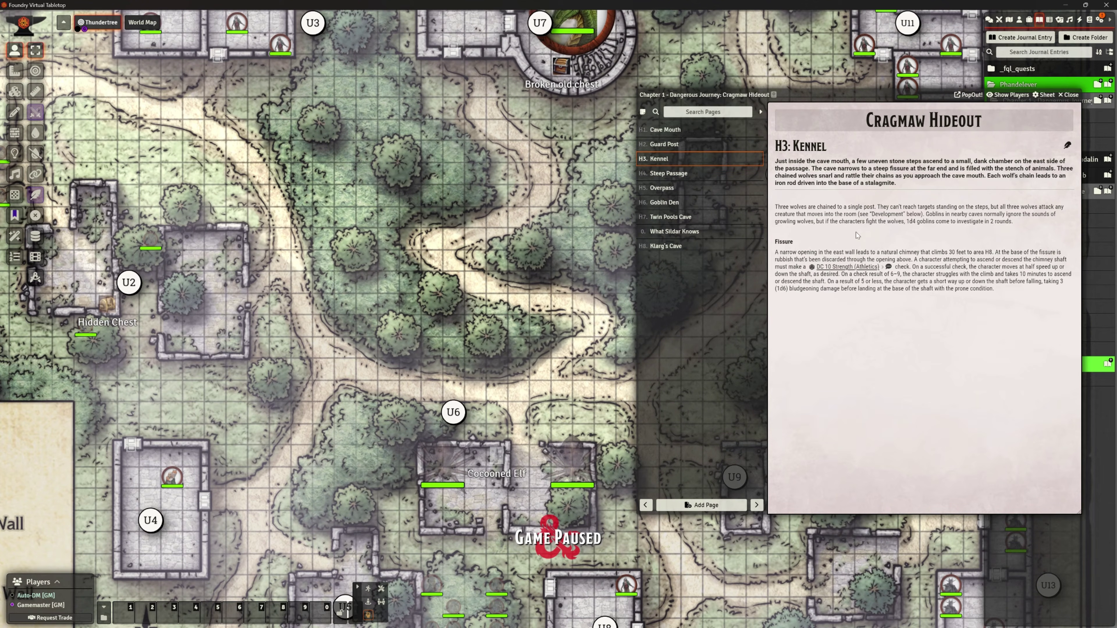
pyautogui.click(685, 174)
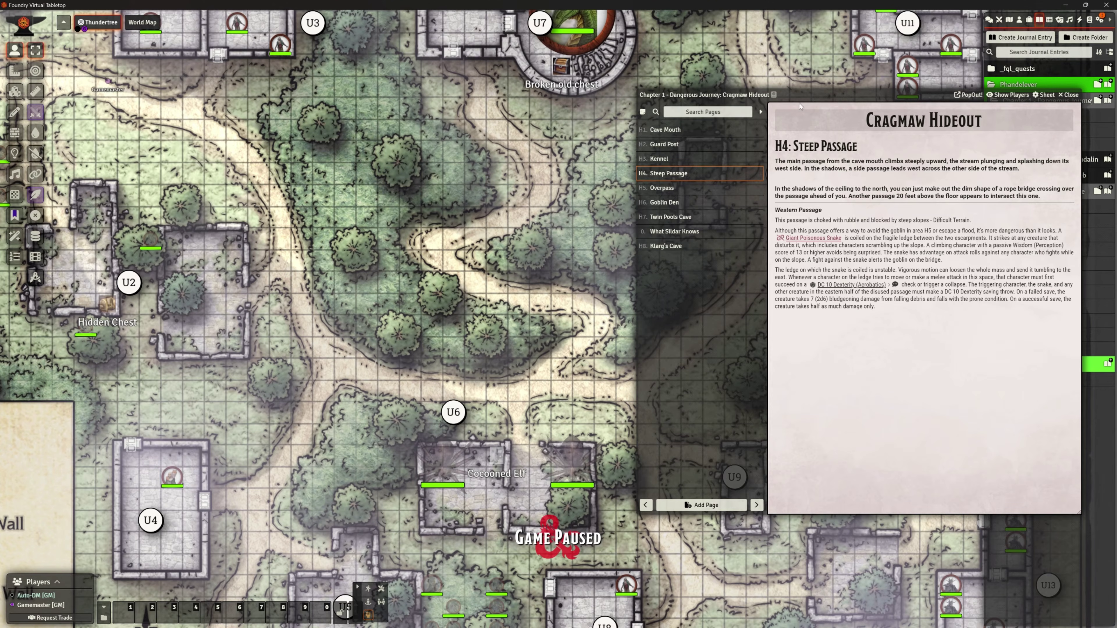
pyautogui.moveTo(841, 97); pyautogui.dragTo(612, 117)
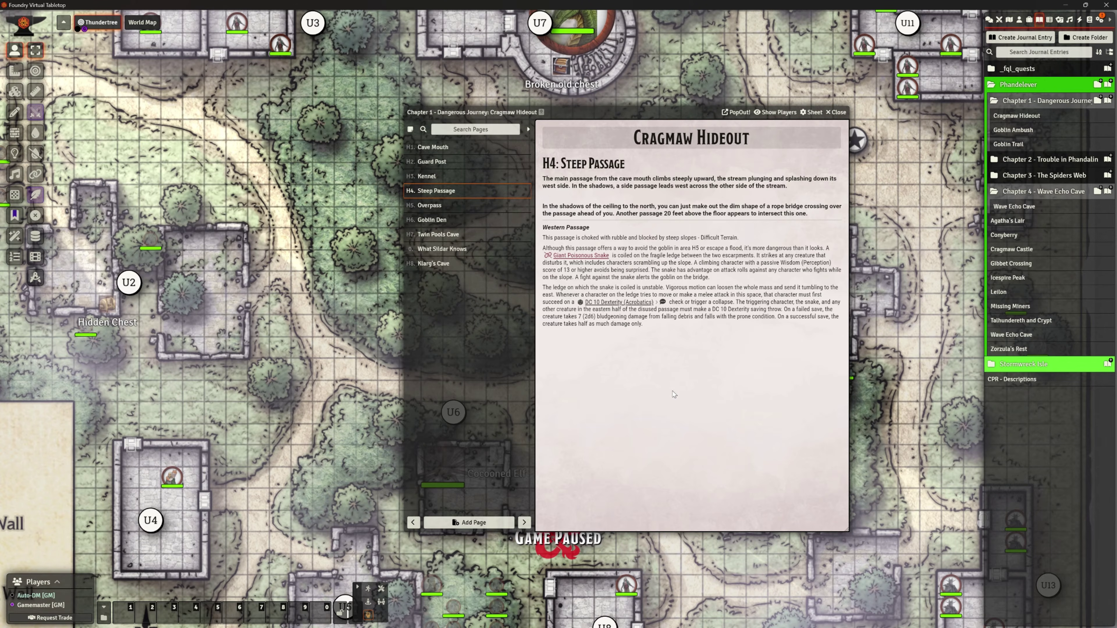
# Review the PopOut! module's options in the game settings and close them without changes.
pyautogui.click(1100, 20)
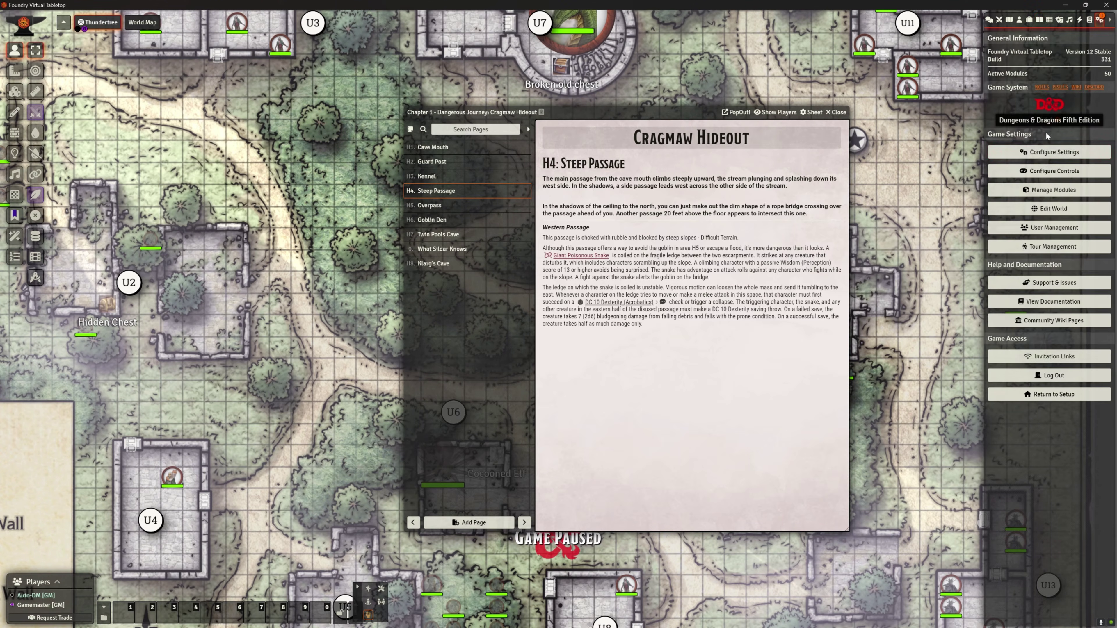
pyautogui.click(1039, 154)
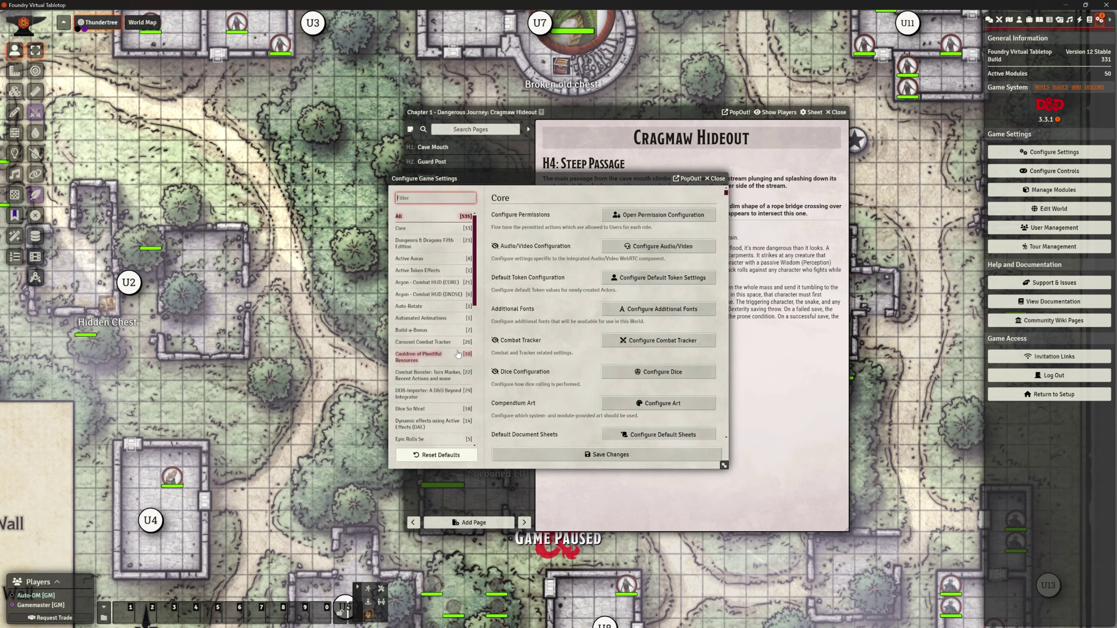
pyautogui.scroll(-5, 431, 326)
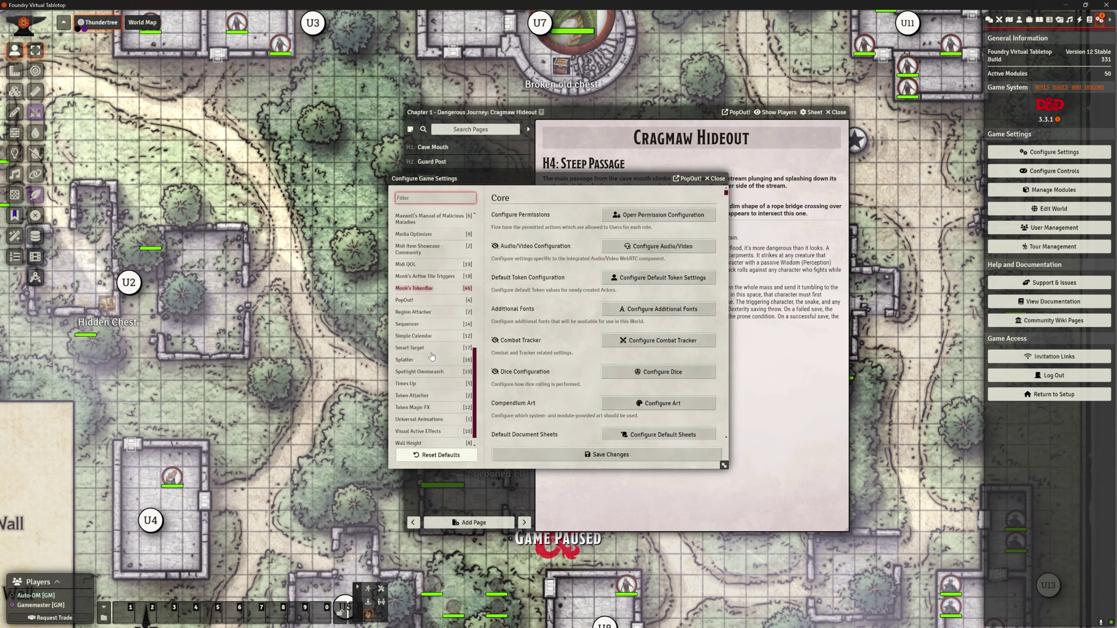
pyautogui.click(409, 301)
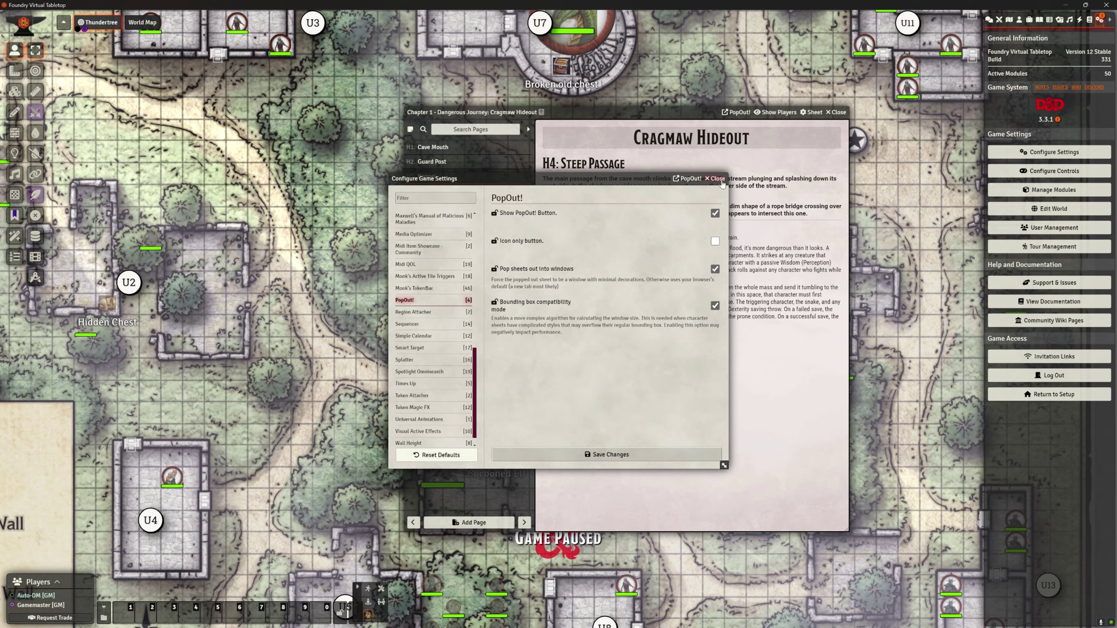
pyautogui.click(715, 178)
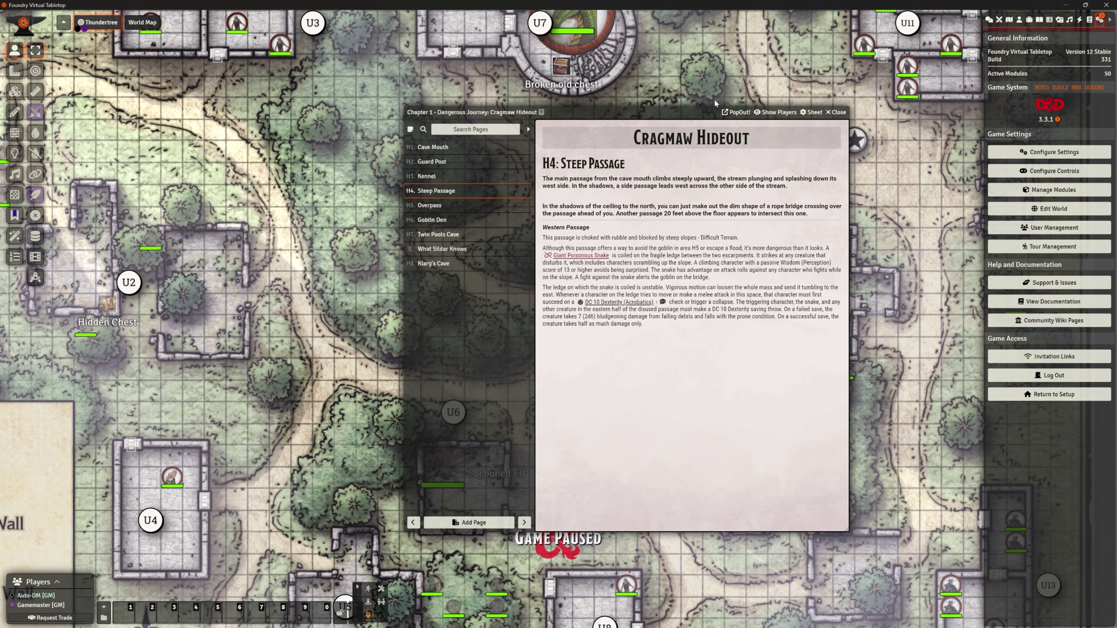
# Try to pop the Cragmaw Hideout journal out of the desktop app into its own window.
pyautogui.click(737, 113)
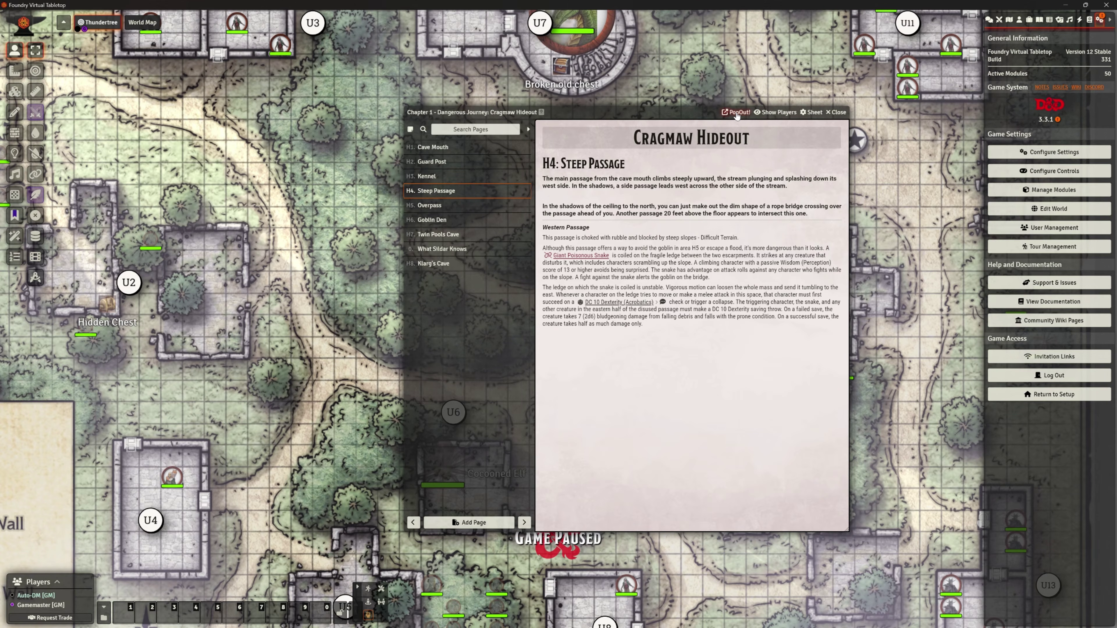
pyautogui.click(736, 113)
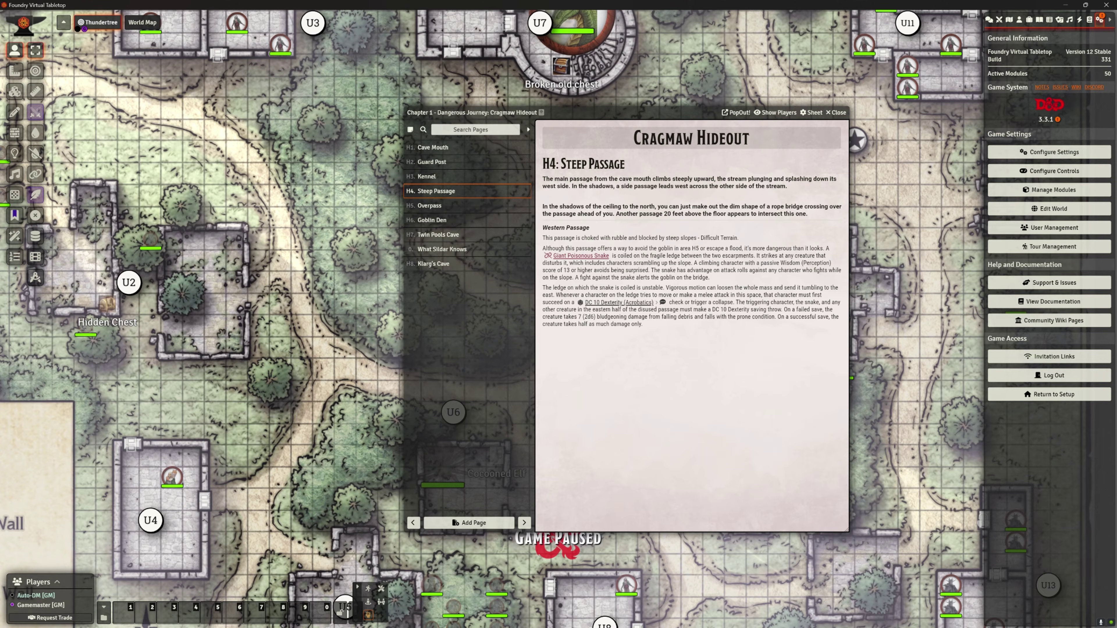
# Switch to the game session in the Edge browser, maximize its window and fit the Thundertree map in view.
pyautogui.moveTo(1116, 66); pyautogui.dragTo(304, 66)
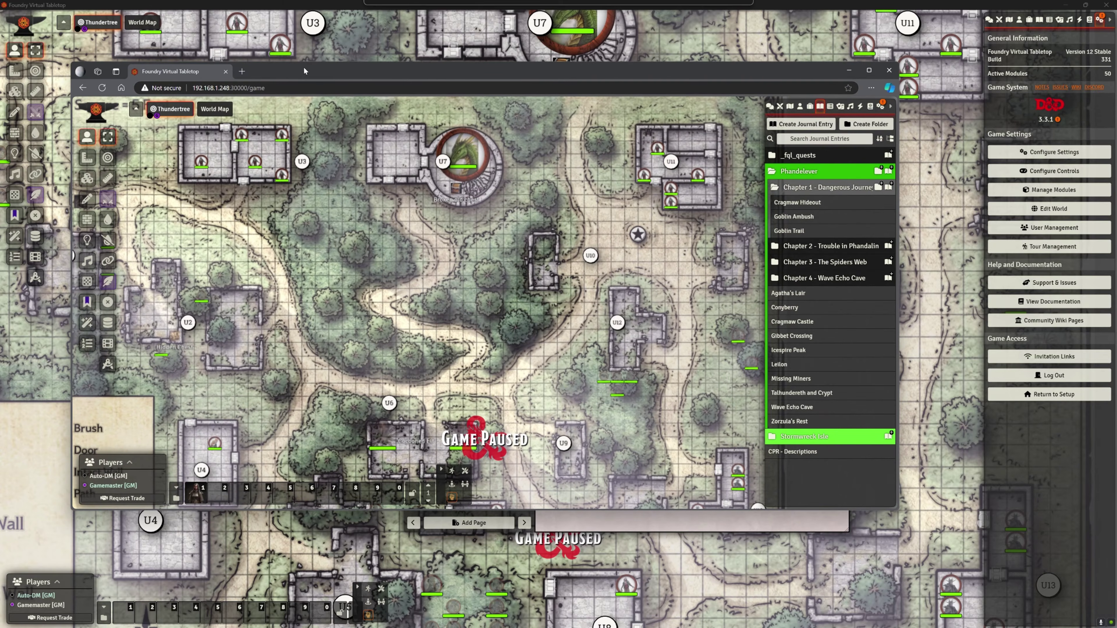
pyautogui.click(870, 71)
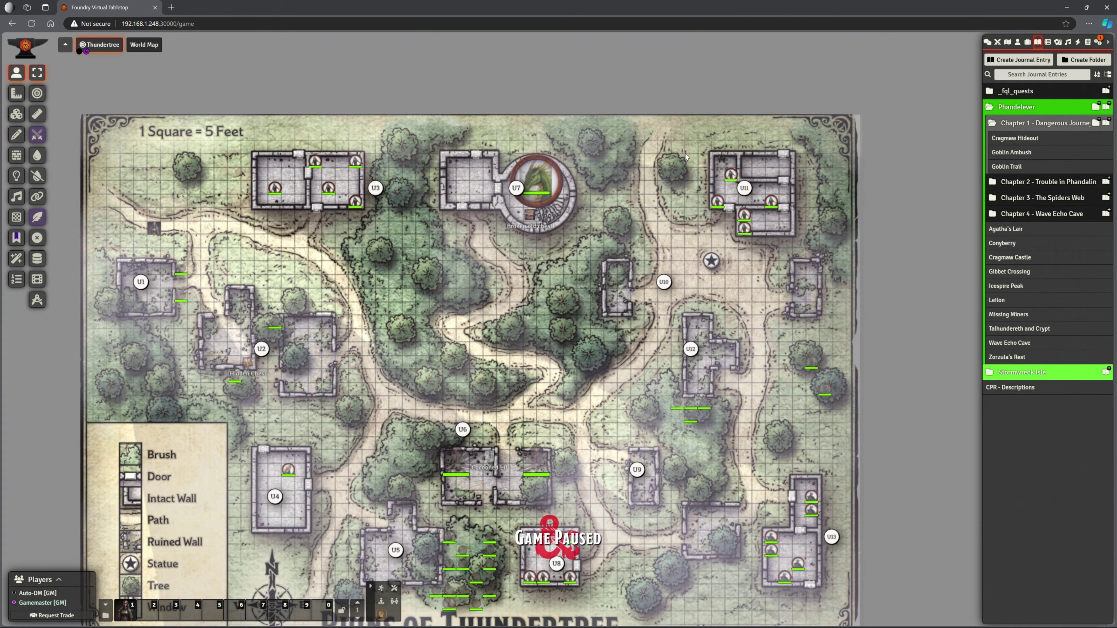
pyautogui.scroll(-3, 587, 228)
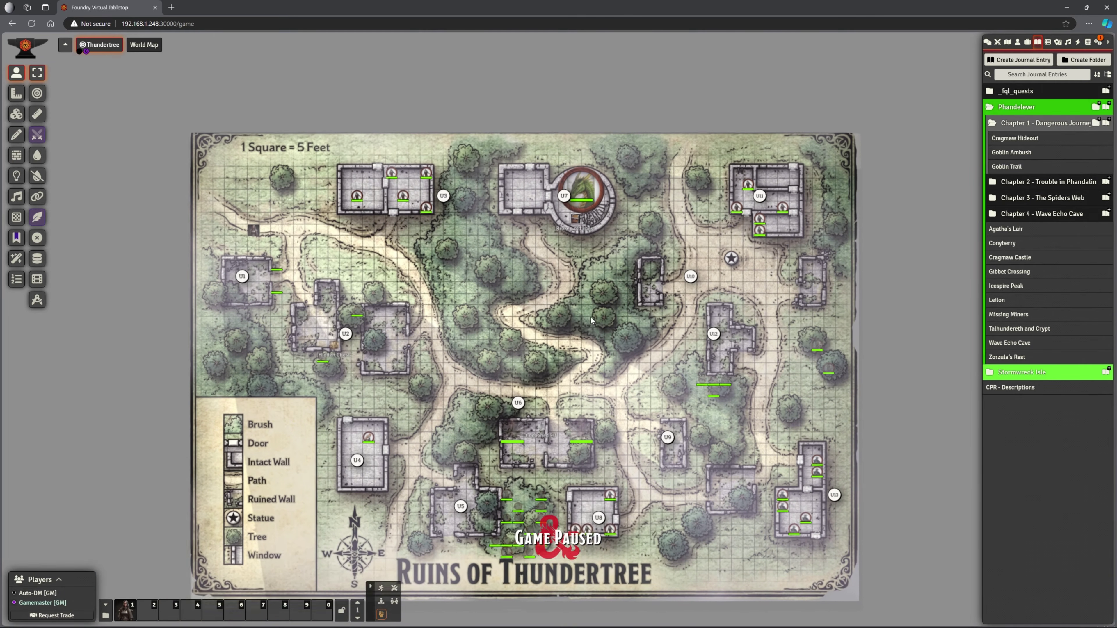
pyautogui.scroll(3, 602, 287)
pyautogui.scroll(-1, 605, 282)
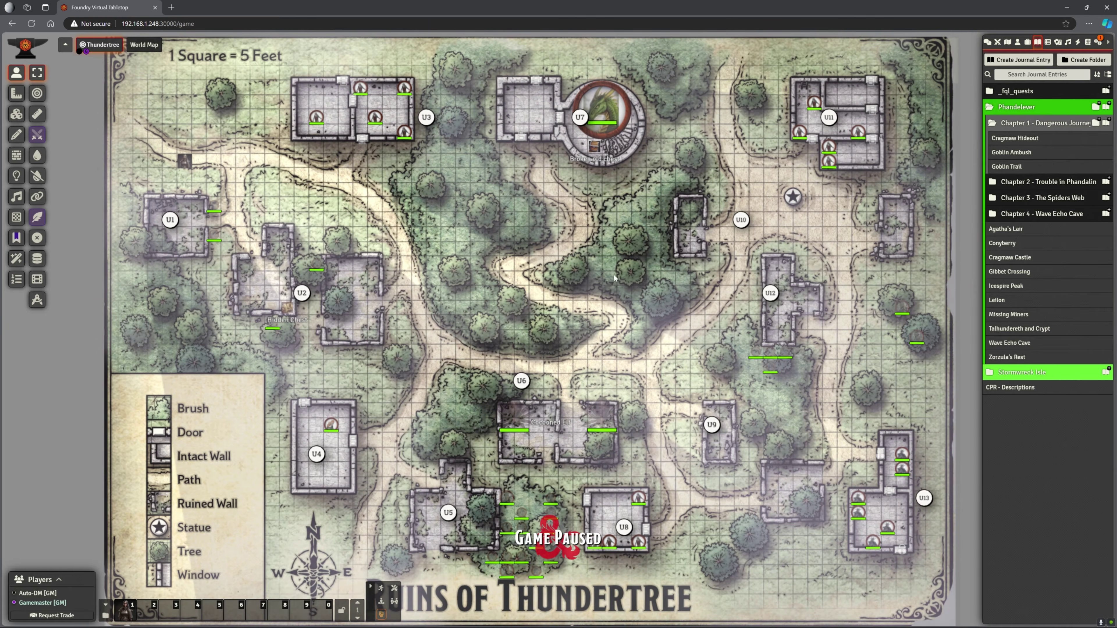
pyautogui.scroll(-2, 617, 255)
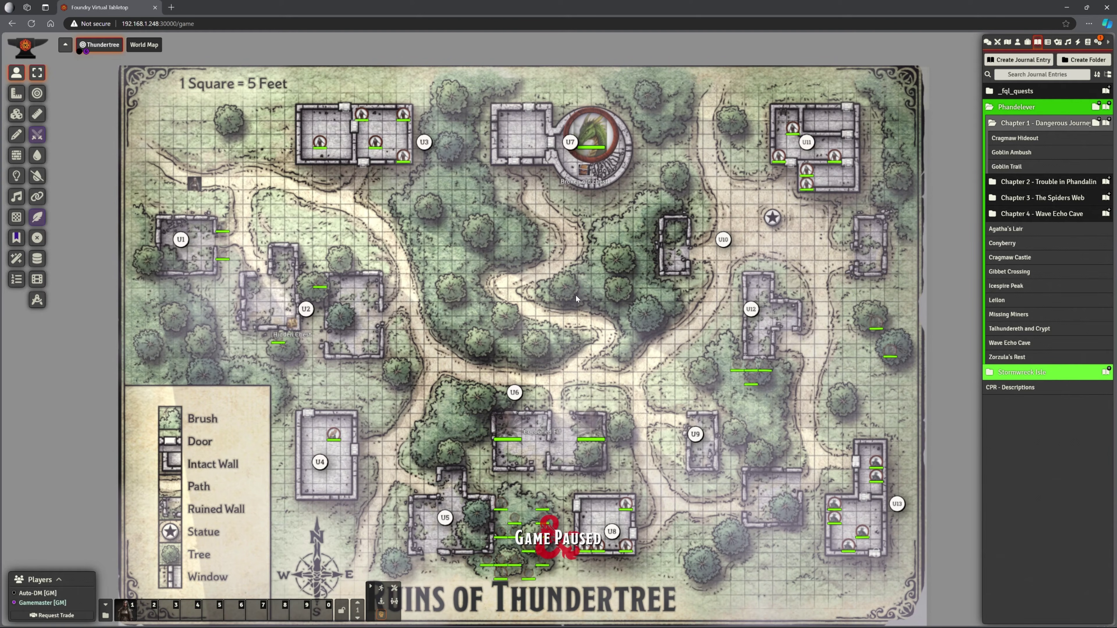
# Open the Cragmaw Hideout journal in the browser session and pop it out into a separate window over the map.
pyautogui.click(1005, 139)
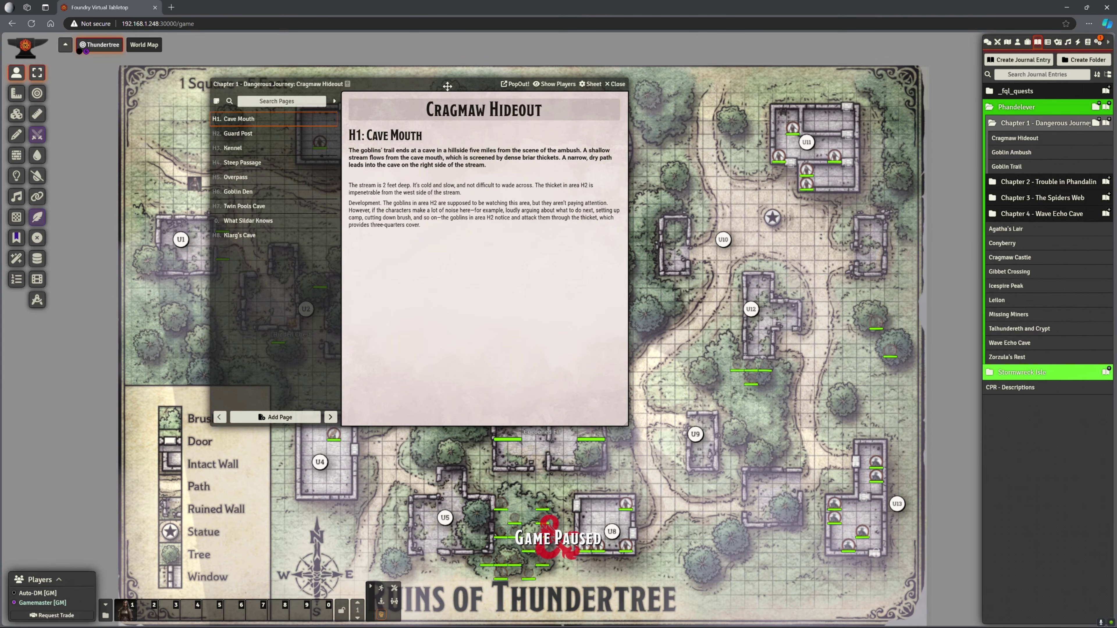
pyautogui.moveTo(456, 86); pyautogui.dragTo(476, 215)
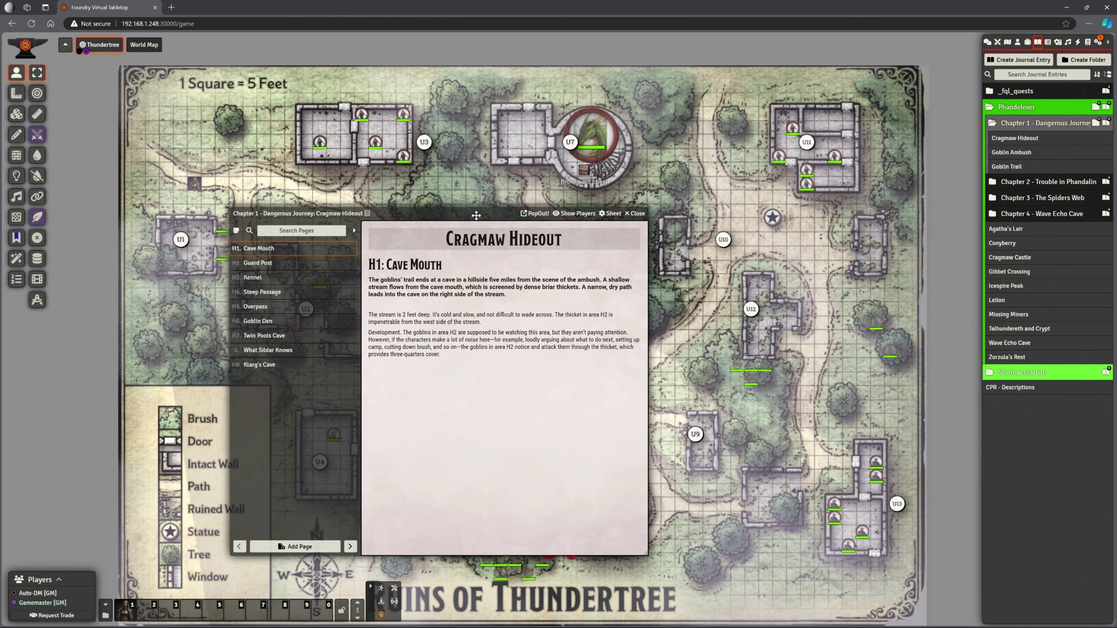
pyautogui.click(534, 213)
pyautogui.moveTo(492, 165); pyautogui.dragTo(567, 144)
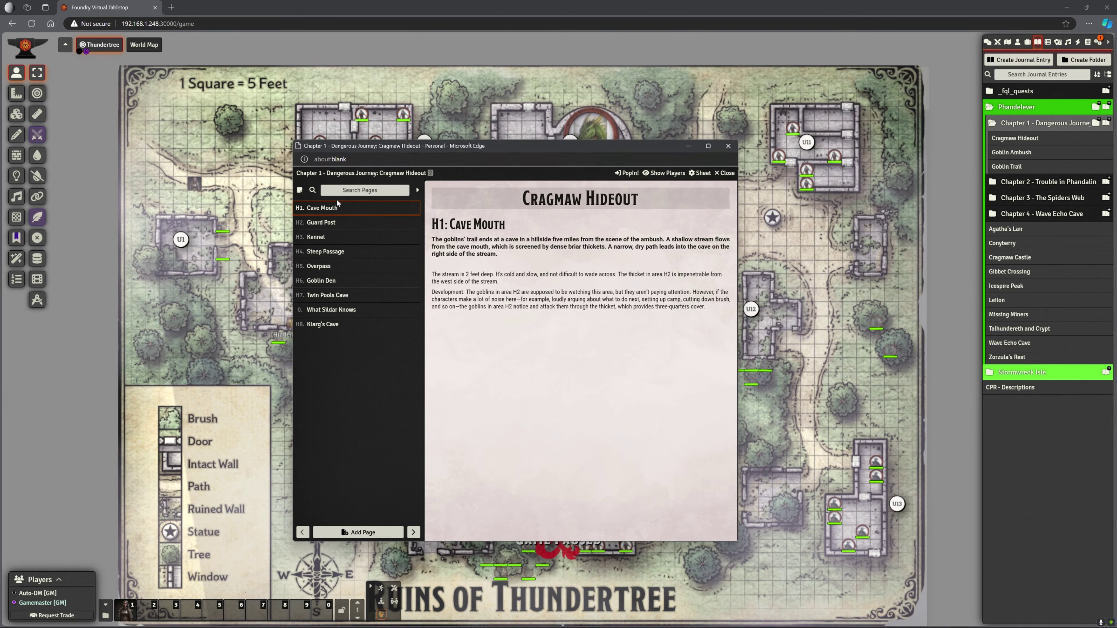
# Browse the popped-out journal's pages from Guard Post to What Sildar Knows to check that page navigation works.
pyautogui.click(322, 223)
pyautogui.click(326, 237)
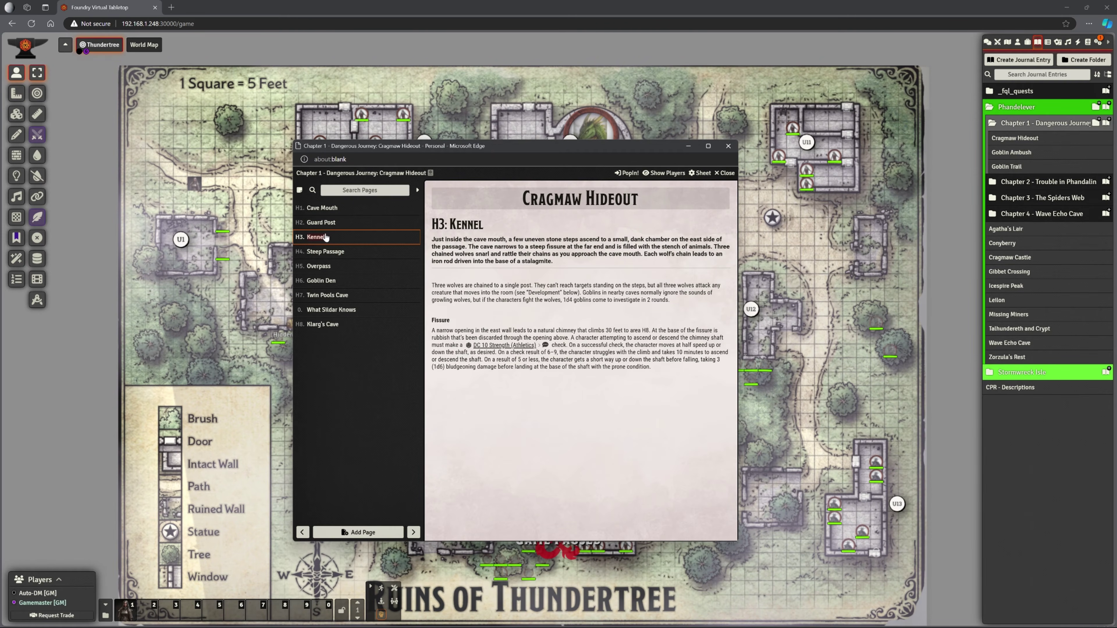
pyautogui.click(325, 253)
pyautogui.click(328, 267)
pyautogui.click(332, 283)
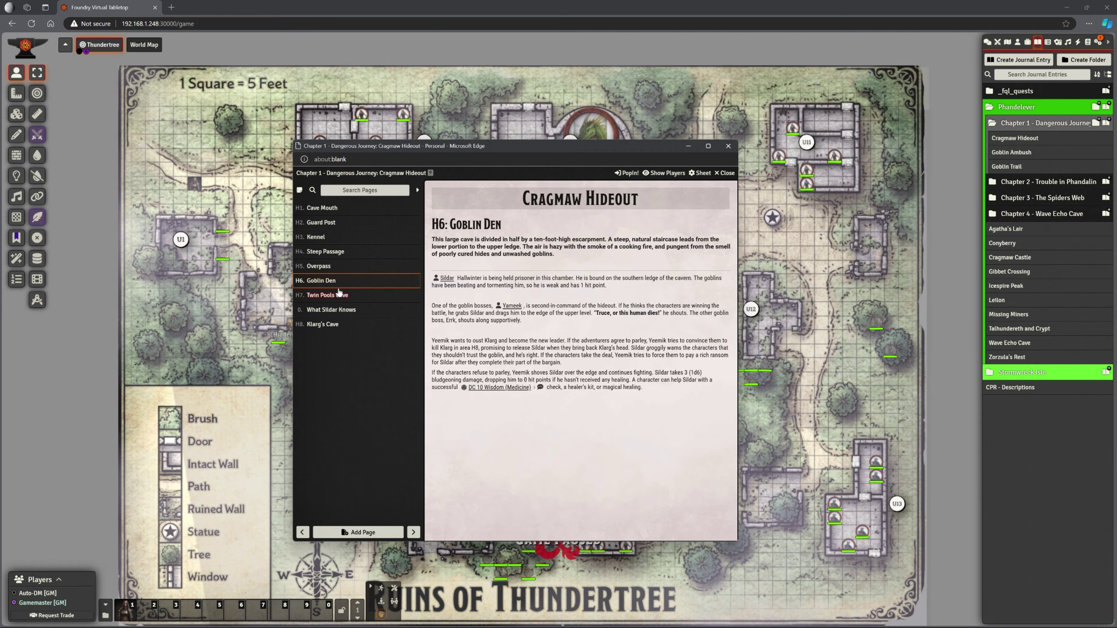
pyautogui.click(345, 296)
pyautogui.click(333, 283)
pyautogui.click(325, 266)
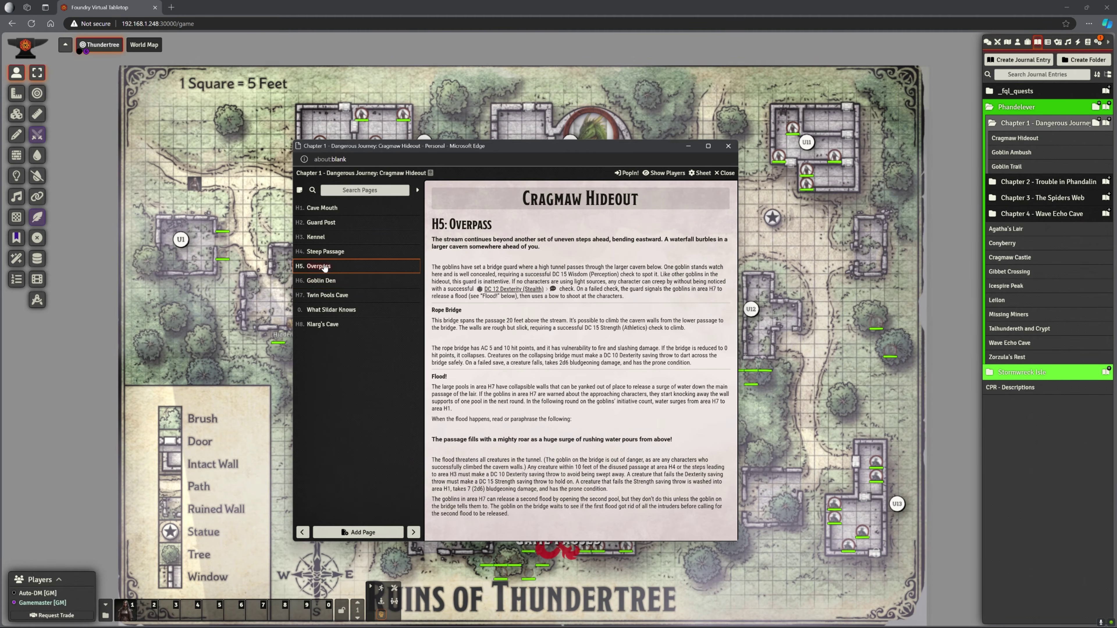
pyautogui.click(328, 295)
pyautogui.click(331, 310)
pyautogui.click(331, 280)
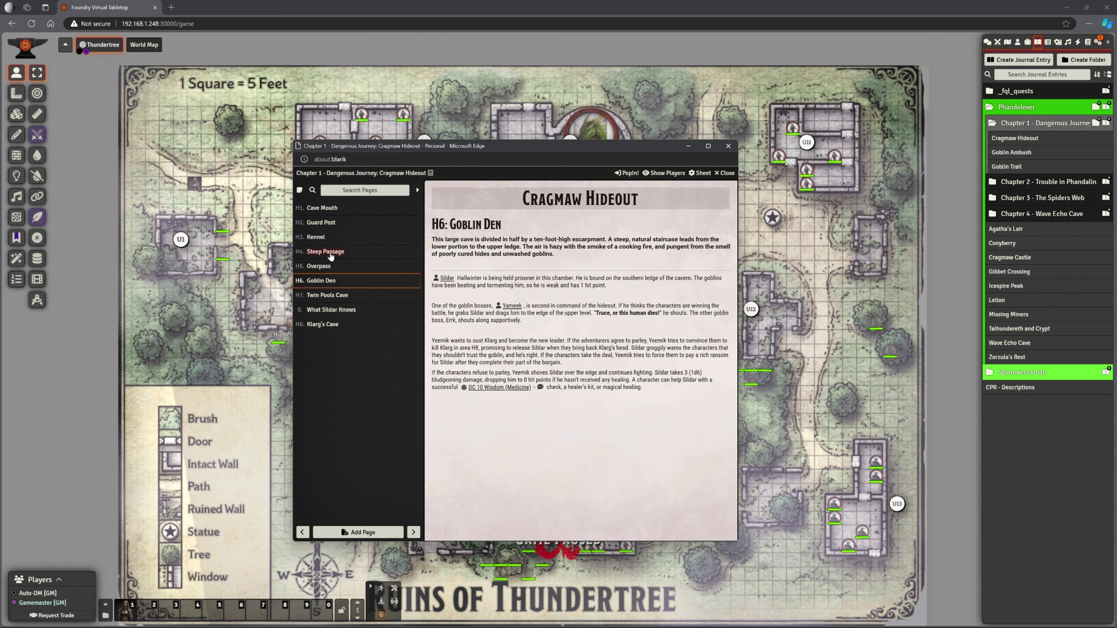
pyautogui.click(331, 254)
# Reposition the popped-out journal window and show its What Sildar Knows page.
pyautogui.hotkey('ctrl', 'w')
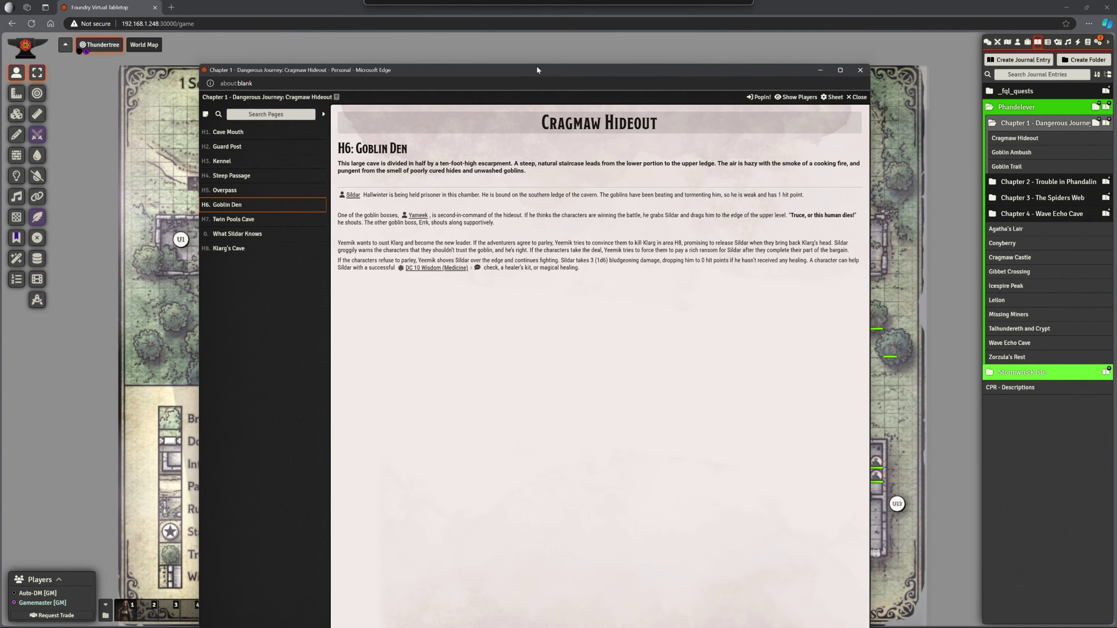
pyautogui.moveTo(537, 70); pyautogui.dragTo(563, 43)
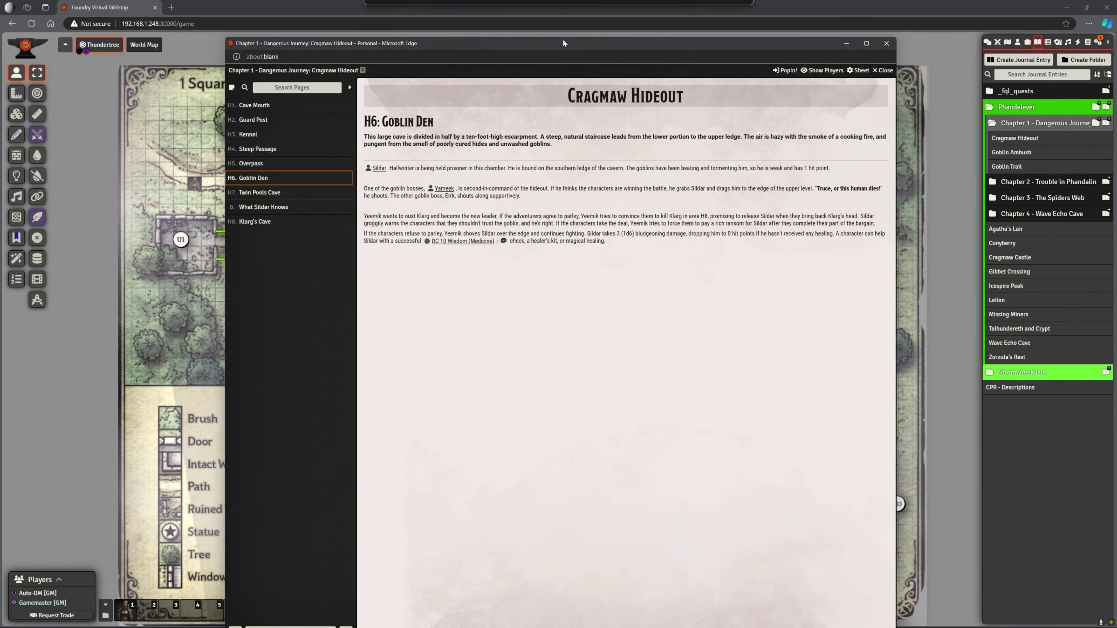
pyautogui.click(262, 208)
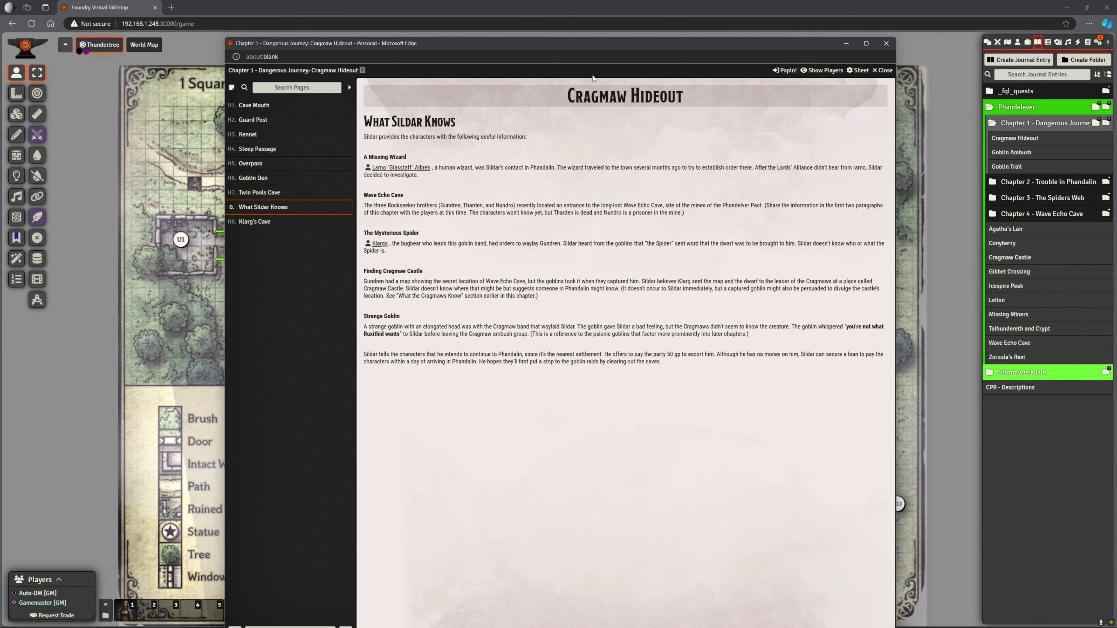
# Resize the popped-out journal into a narrow, tall window and place it over the western edge of the map.
pyautogui.moveTo(619, 44); pyautogui.dragTo(603, 119)
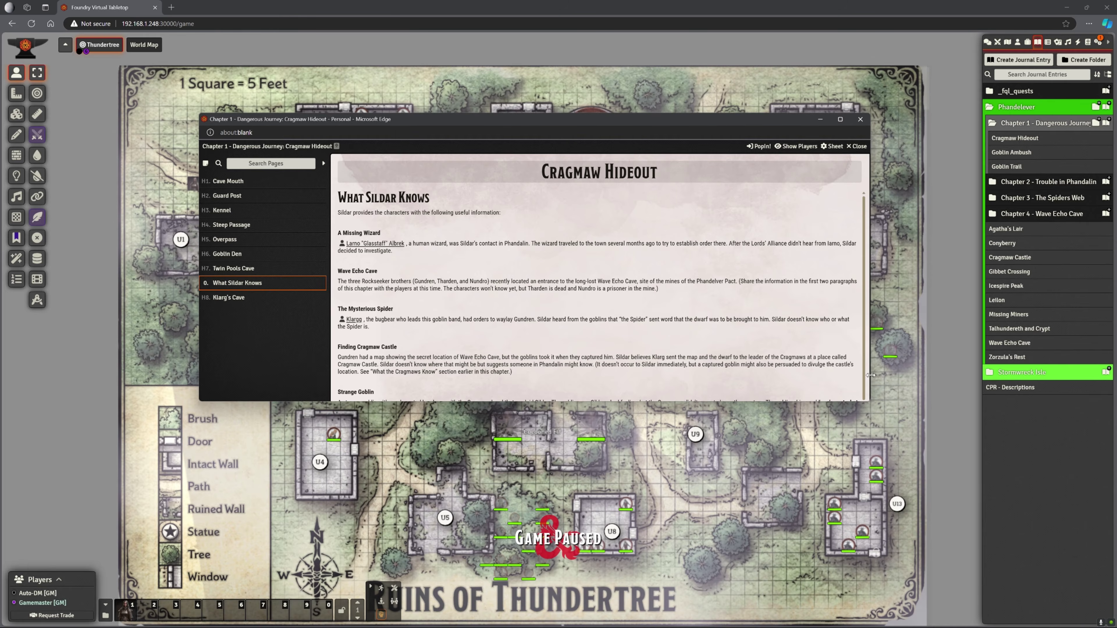
pyautogui.moveTo(868, 382); pyautogui.dragTo(515, 402)
pyautogui.moveTo(405, 402); pyautogui.dragTo(405, 535)
pyautogui.moveTo(417, 117); pyautogui.dragTo(229, 75)
pyautogui.scroll(-2, 660, 330)
pyautogui.scroll(2, 660, 330)
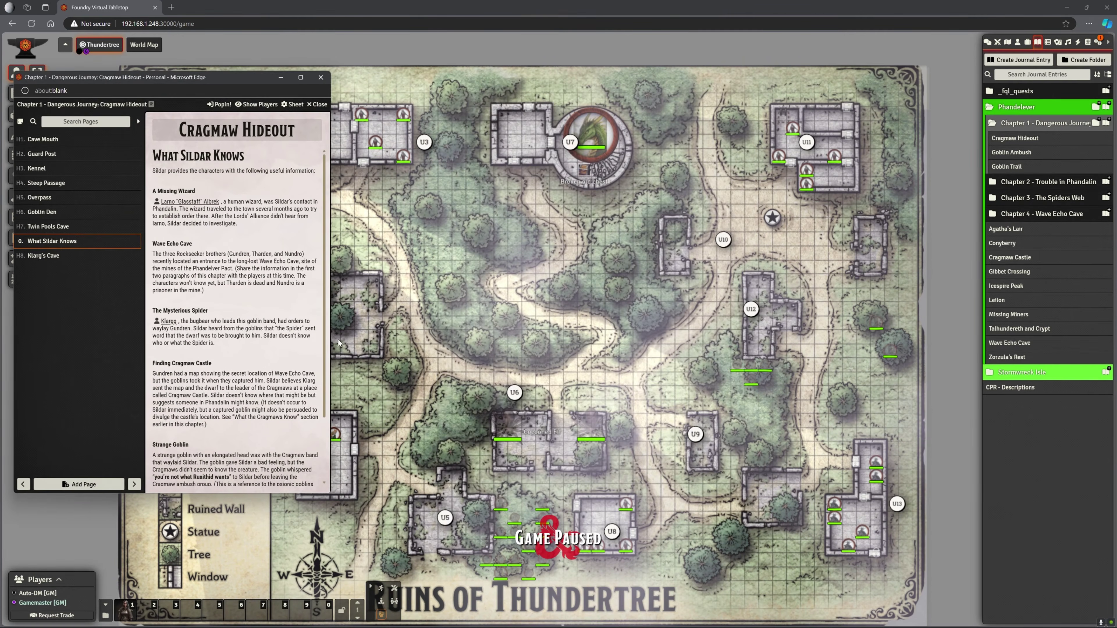
pyautogui.moveTo(331, 337); pyautogui.dragTo(301, 337)
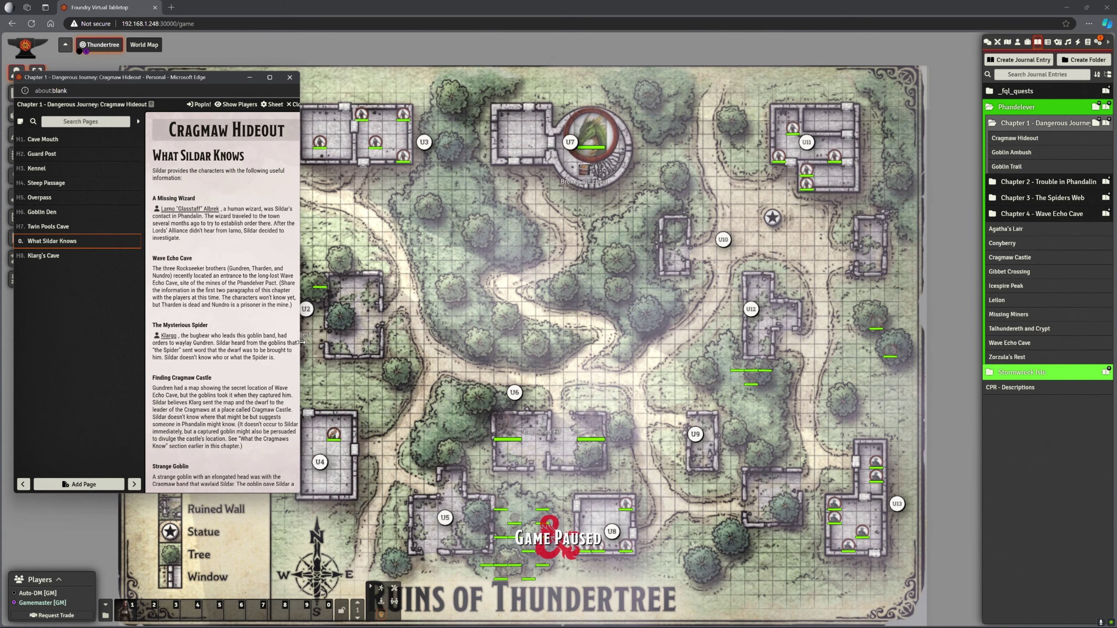
# Collapse the popped-out journal's page list and use its compact page numbers to show the Kennel and Overpass pages.
pyautogui.click(139, 123)
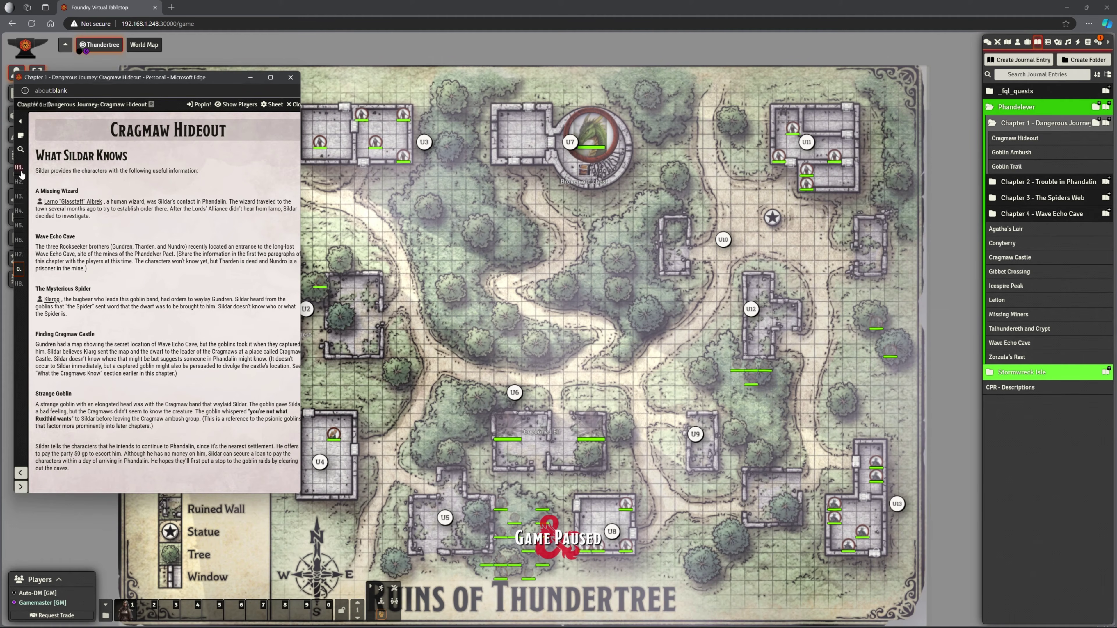
pyautogui.click(19, 197)
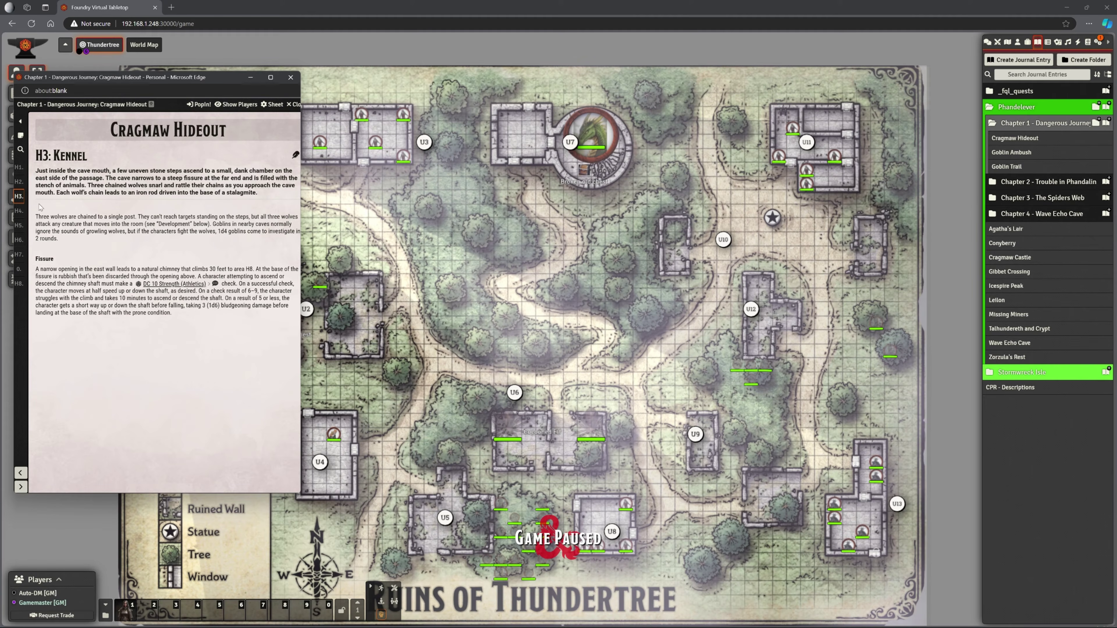
pyautogui.click(19, 225)
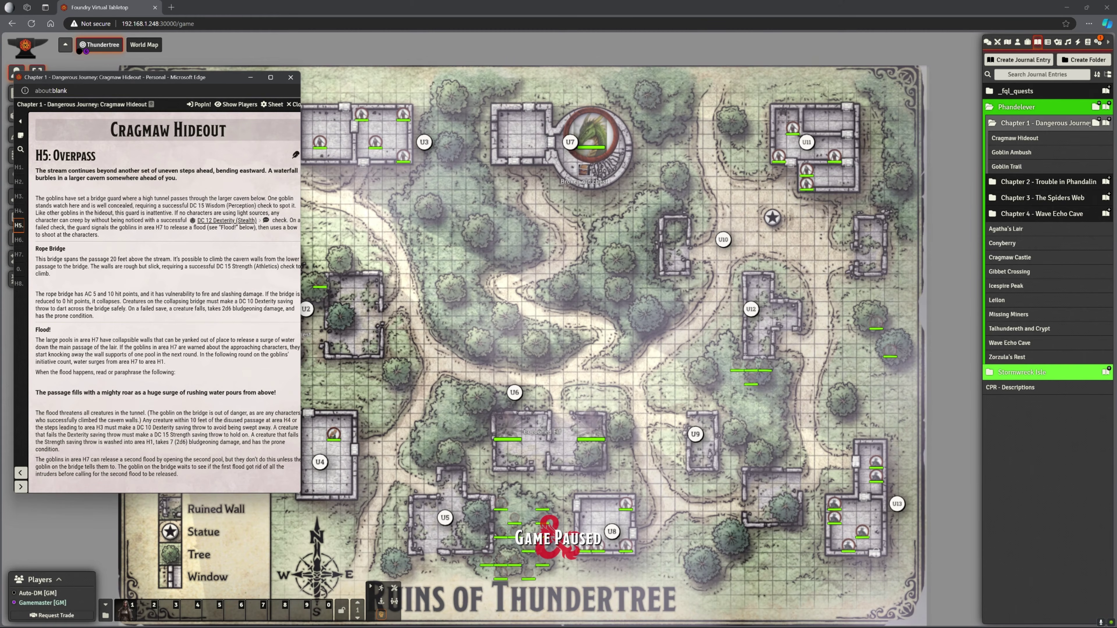
# Move the popped-out Cragmaw Hideout journal across the map and off the main screen to the other monitor.
pyautogui.moveTo(225, 78); pyautogui.dragTo(421, 103)
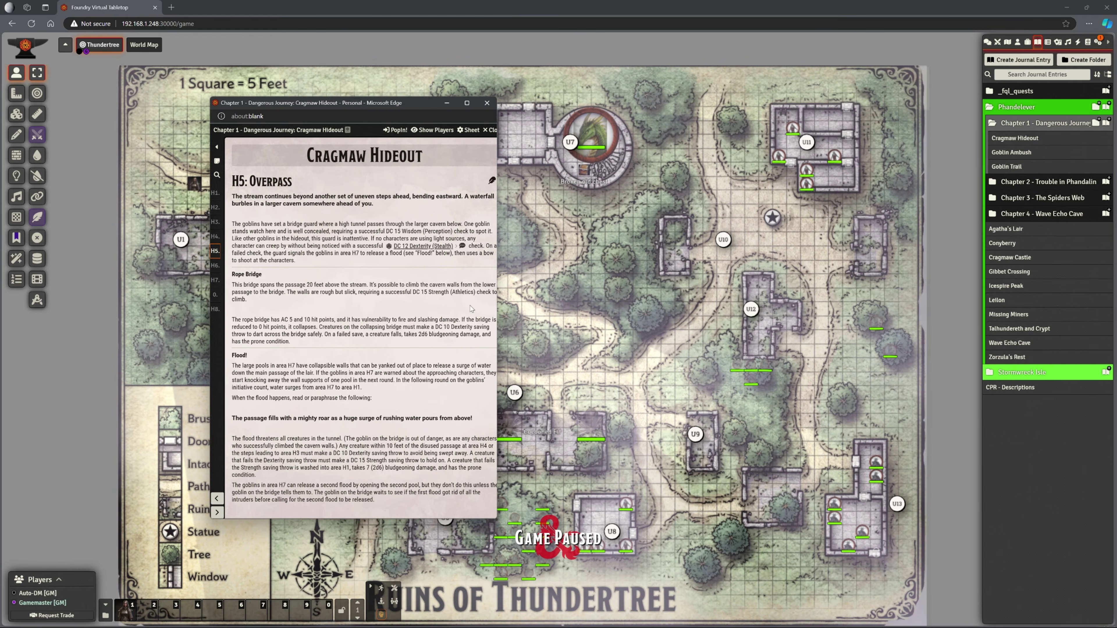
pyautogui.moveTo(429, 105); pyautogui.dragTo(1116, 106)
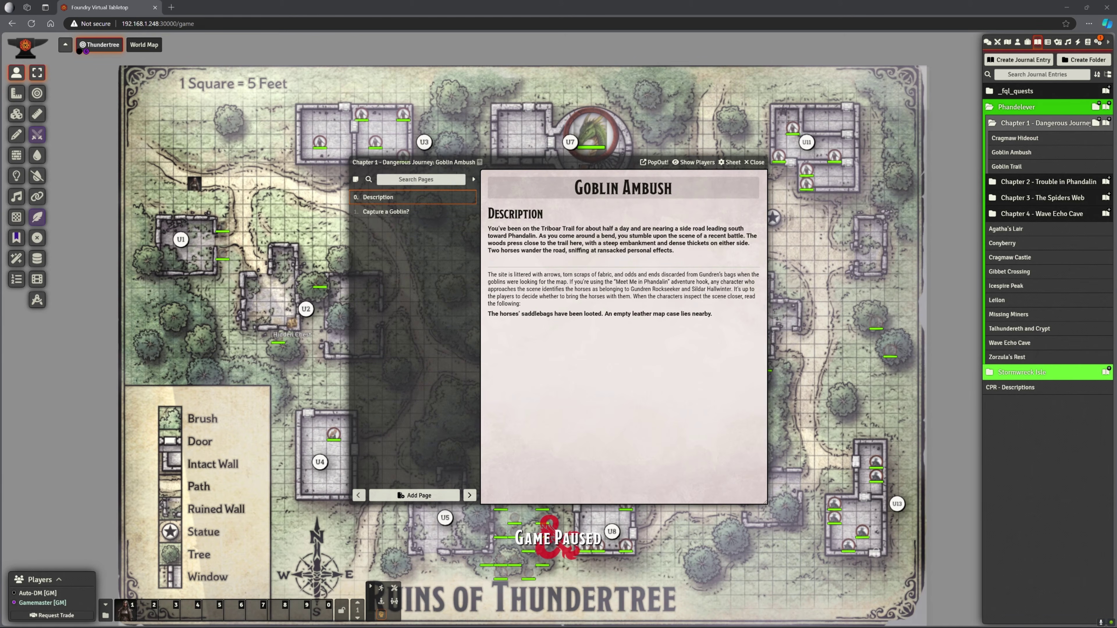
# Bring the popped-out Cragmaw Hideout journal to the front, maximize it, and move it off the game screen.
pyautogui.hotkey('alt', 'Tab')
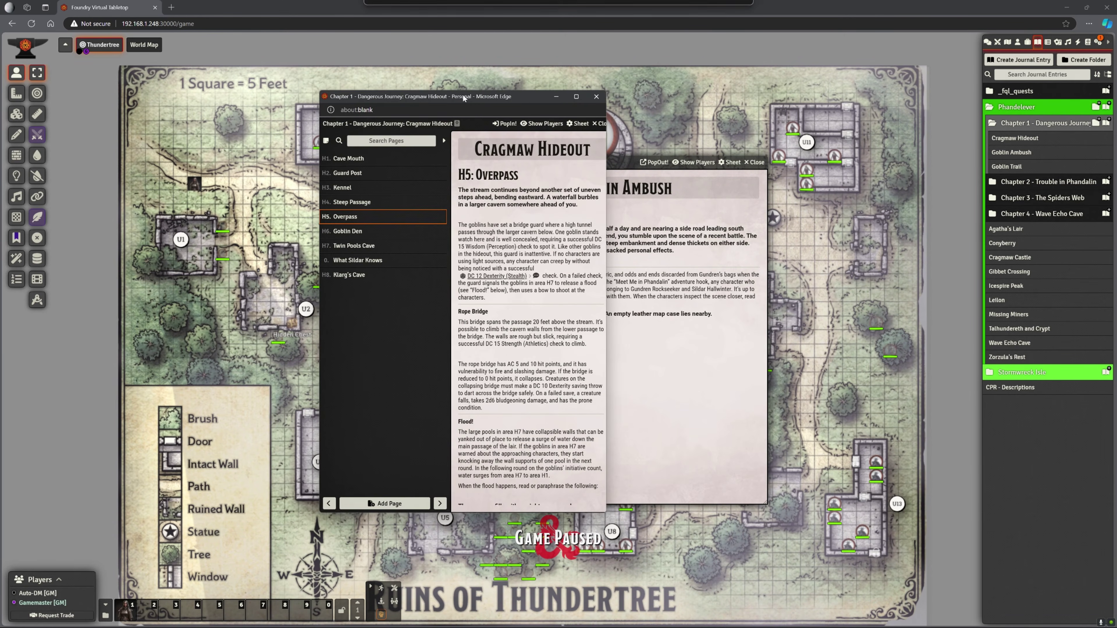
pyautogui.click(579, 97)
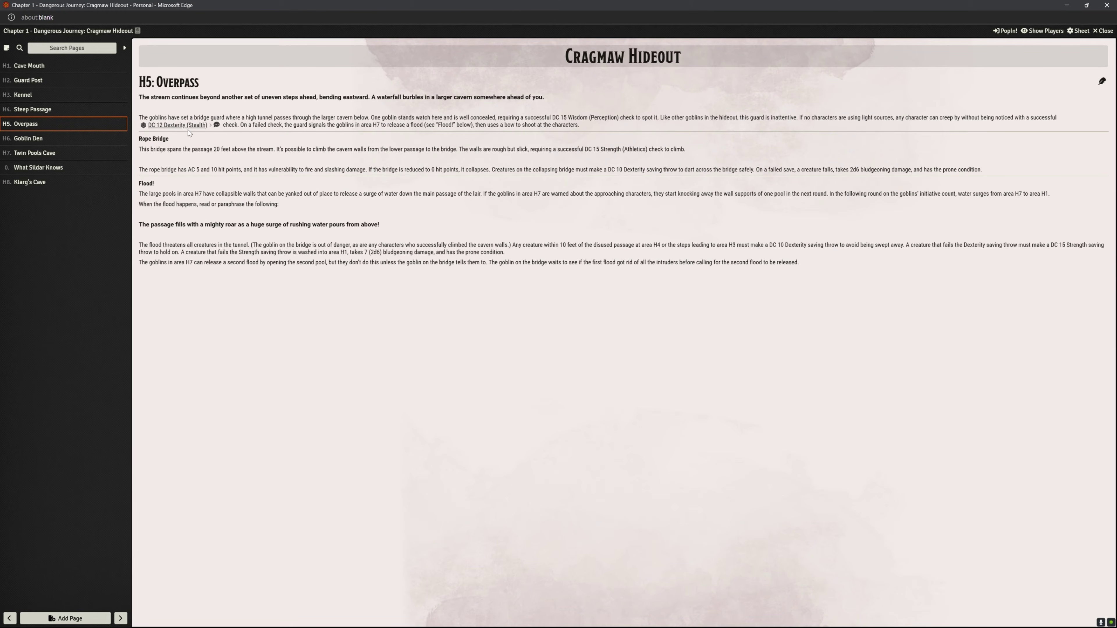
pyautogui.moveTo(660, 6); pyautogui.dragTo(1116, 18)
# Show the chat log in the game's sidebar and close the Goblin Ambush journal.
pyautogui.click(988, 41)
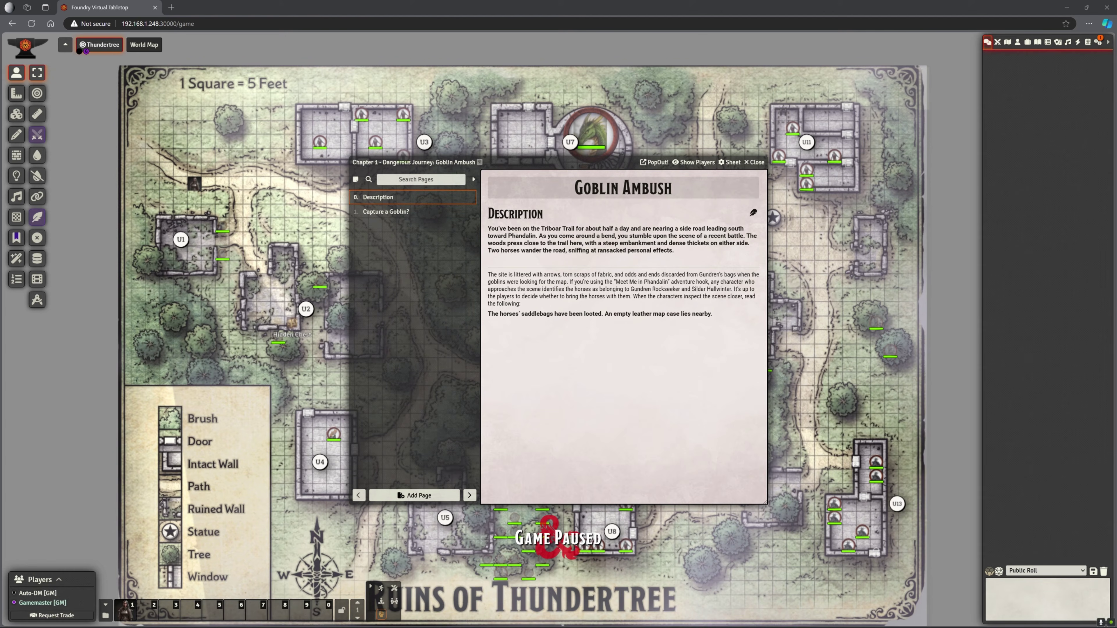
pyautogui.click(755, 162)
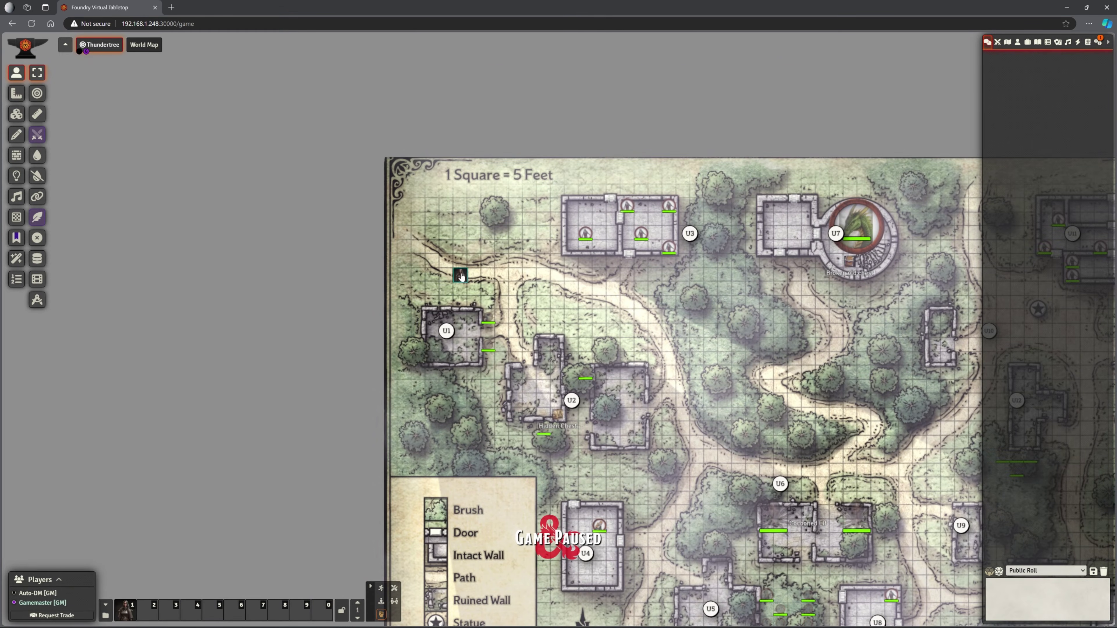
# Select the character token on the map's northwestern path and place the popped-out journal beside the token's view.
pyautogui.click(460, 276)
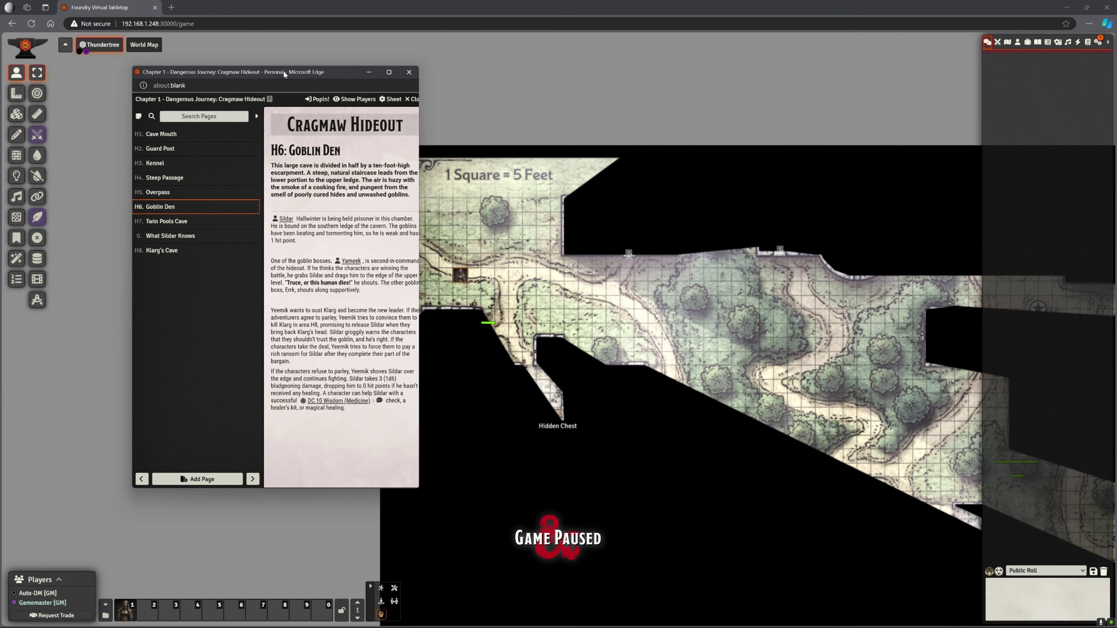
pyautogui.moveTo(345, 75); pyautogui.dragTo(287, 75)
pyautogui.scroll(10, 476, 173)
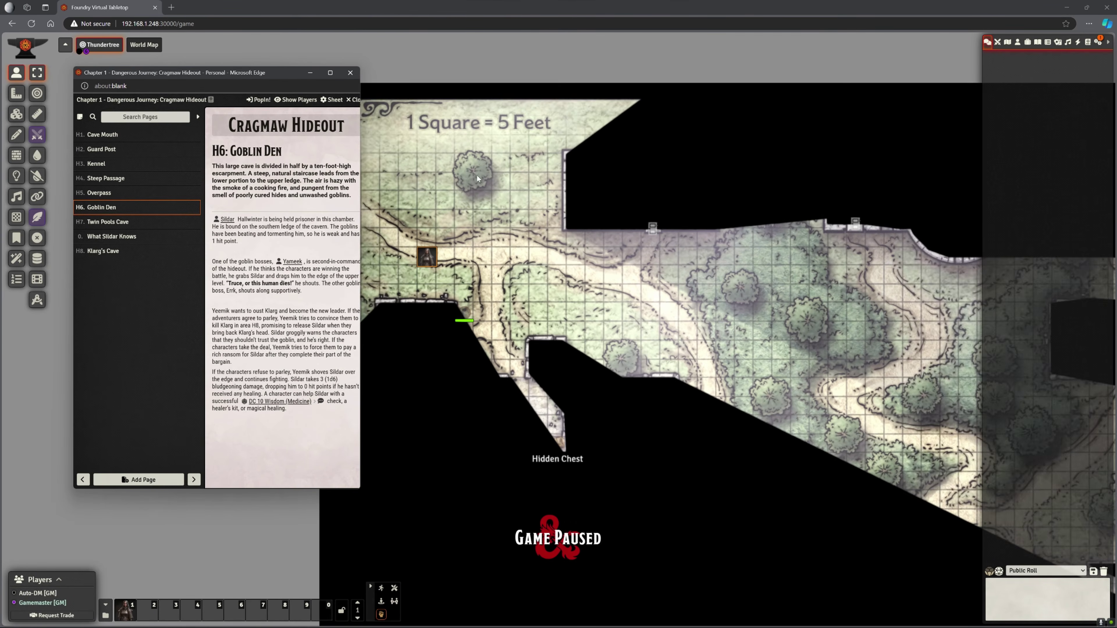
pyautogui.moveTo(485, 219); pyautogui.dragTo(596, 273)
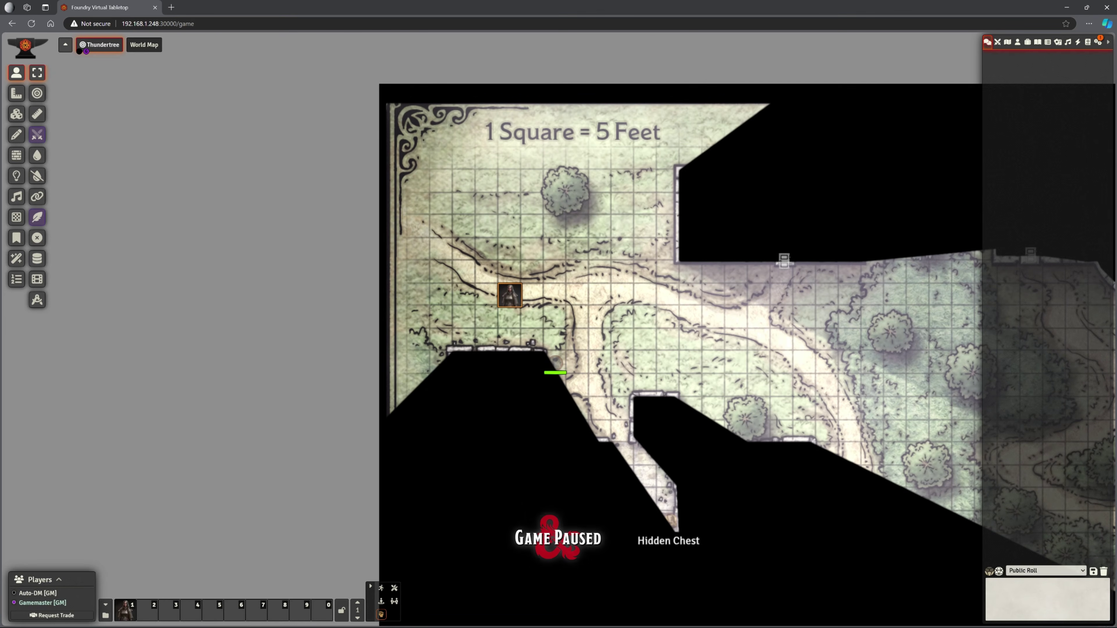
# Open Yameek's actor sheet from the popped-out journal's Goblin Den page, and close the sheet.
pyautogui.hotkey('alt', 'Tab')
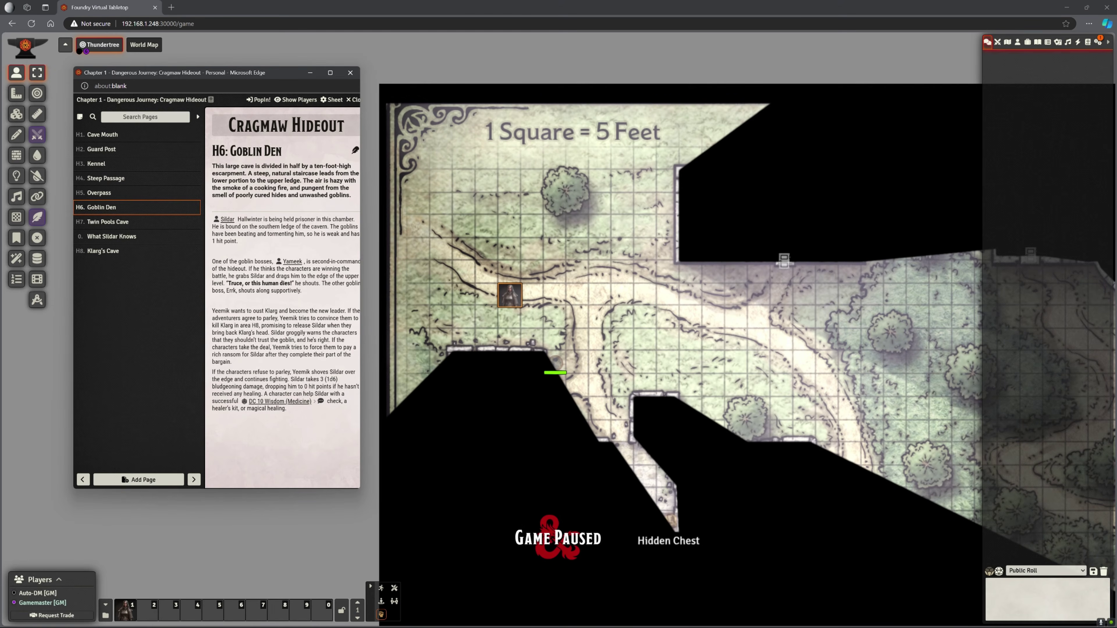
pyautogui.tripleClick(268, 406)
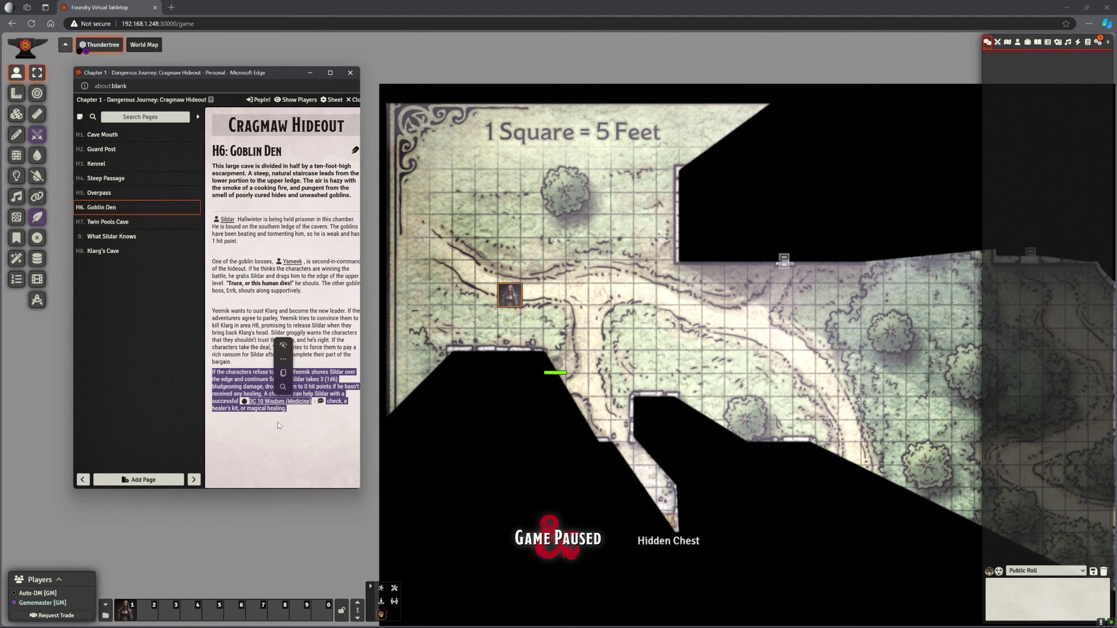
pyautogui.click(293, 262)
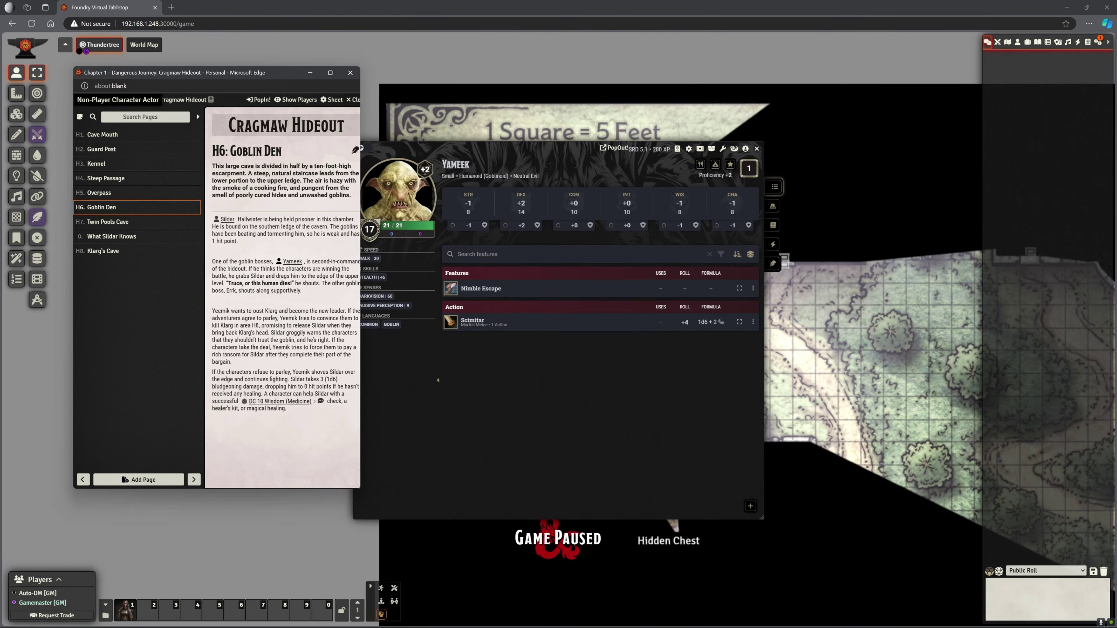
pyautogui.click(757, 149)
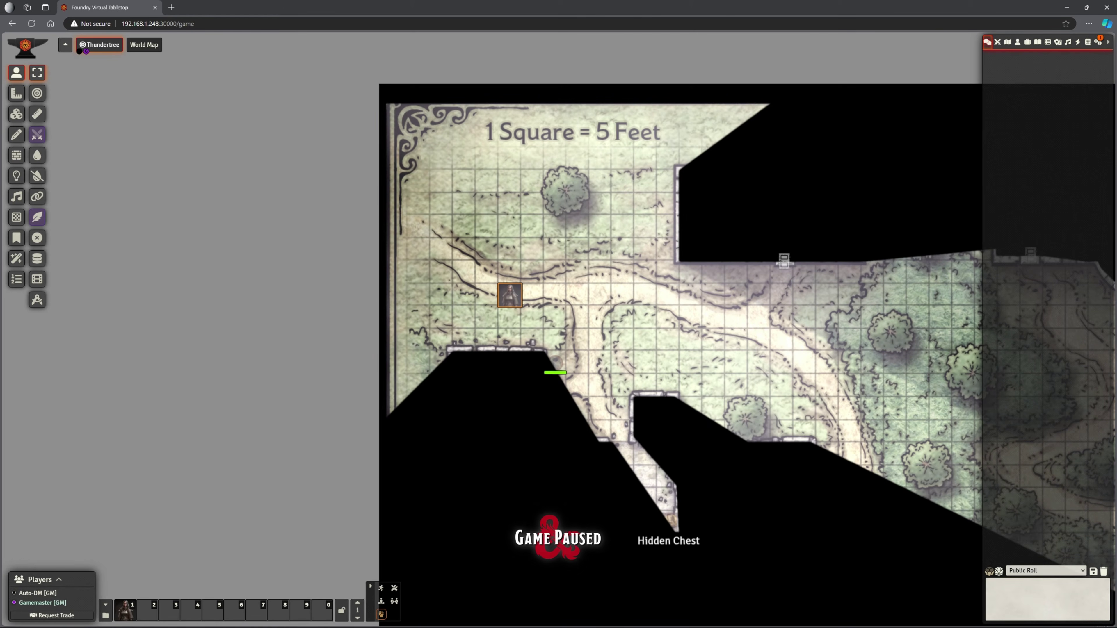
# Browse the popped-out journal's pages, including Twin Pools Cave, What Sildar Knows, Kennel, Steep Passage and Overpass.
pyautogui.hotkey('alt', 'Tab')
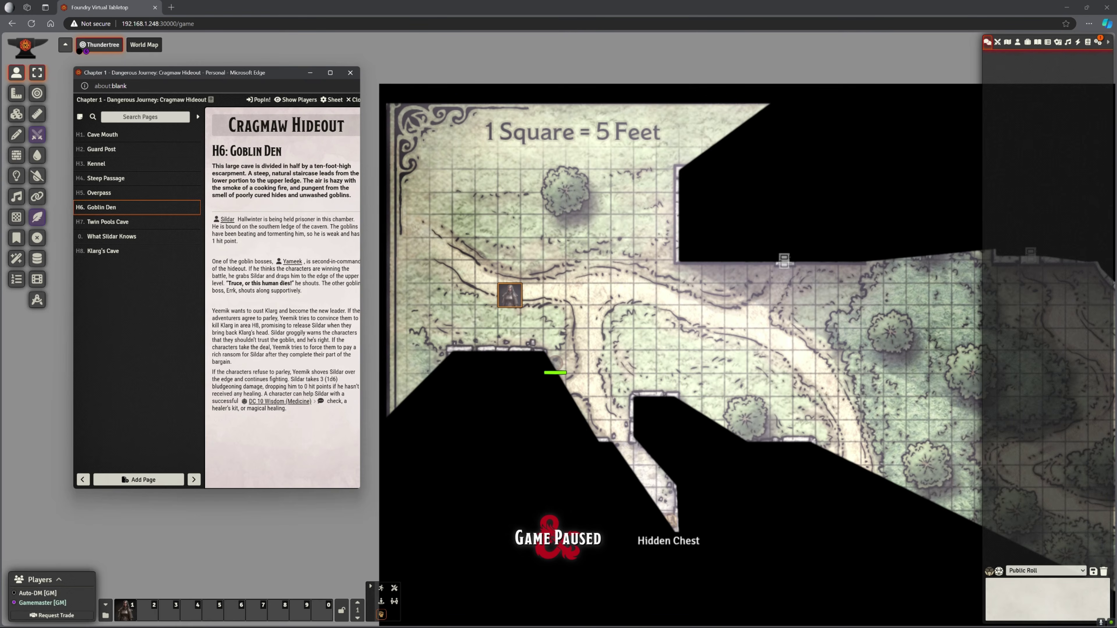
pyautogui.click(126, 221)
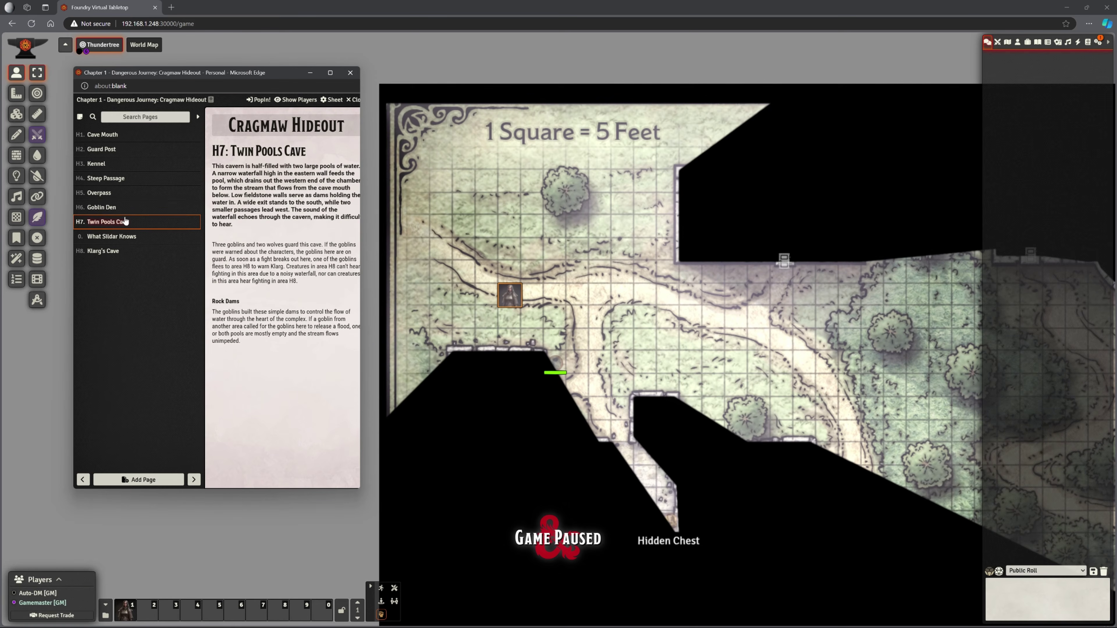
pyautogui.click(111, 236)
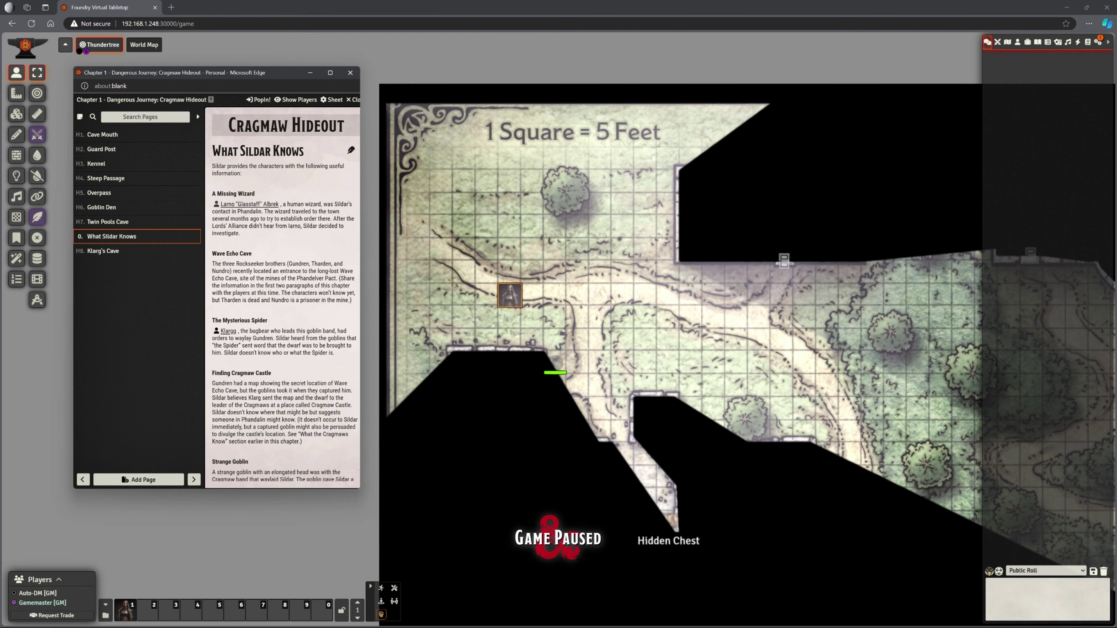
pyautogui.scroll(-3, 281, 309)
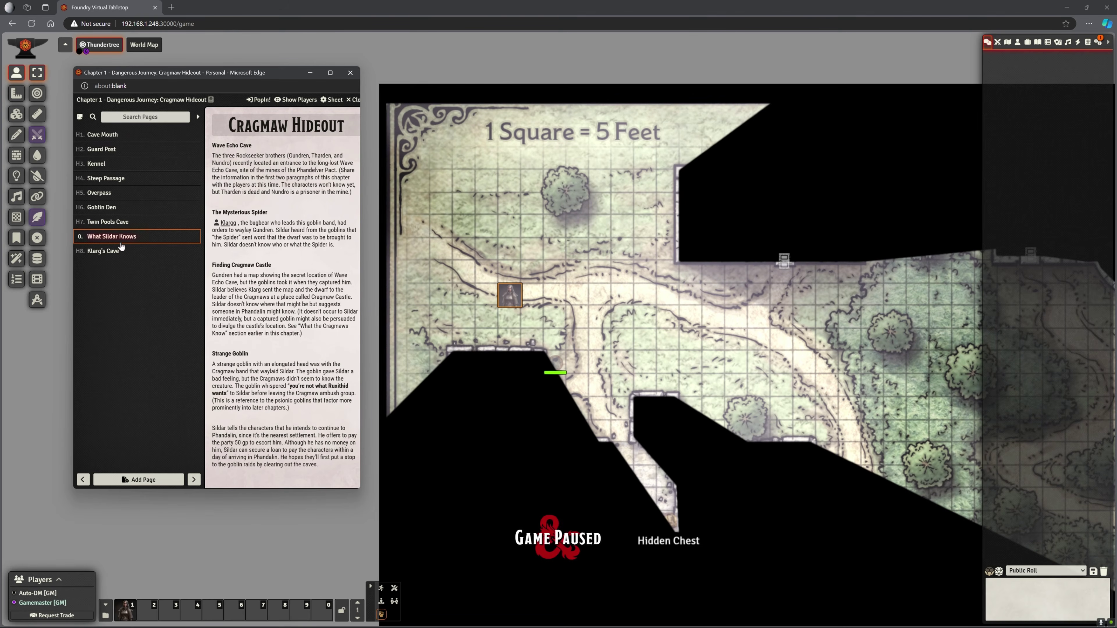
pyautogui.click(101, 150)
pyautogui.click(100, 163)
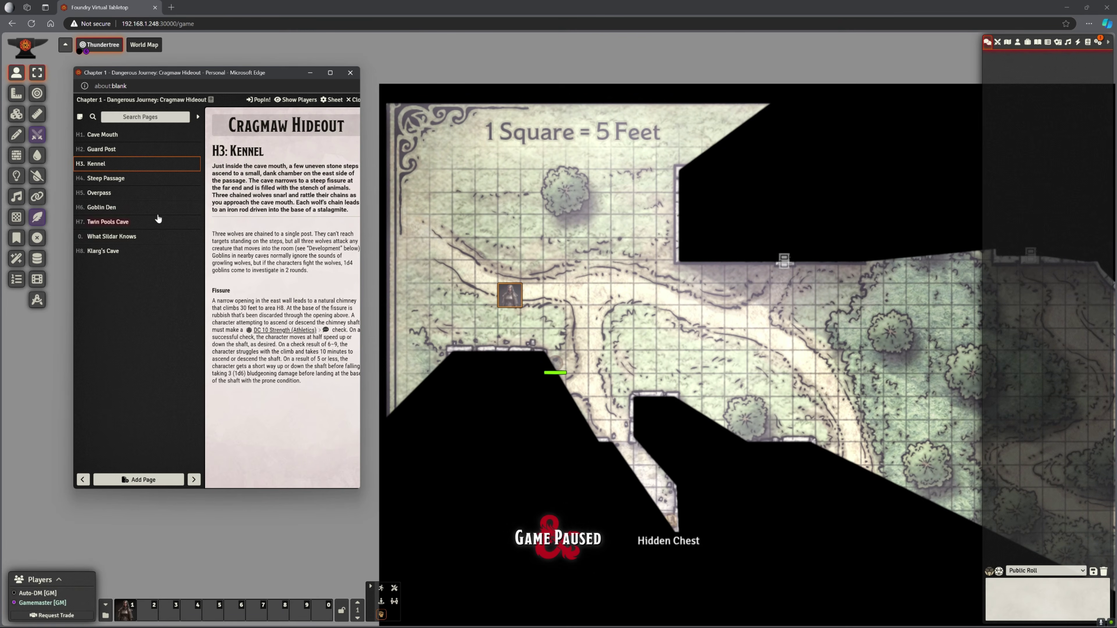
pyautogui.click(103, 178)
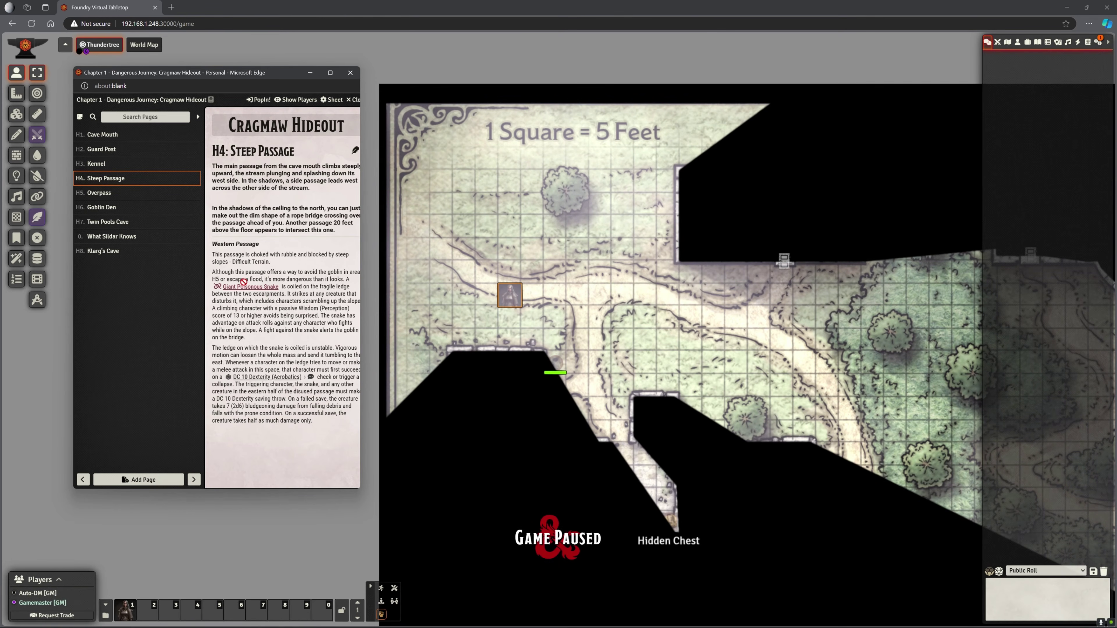
pyautogui.click(176, 194)
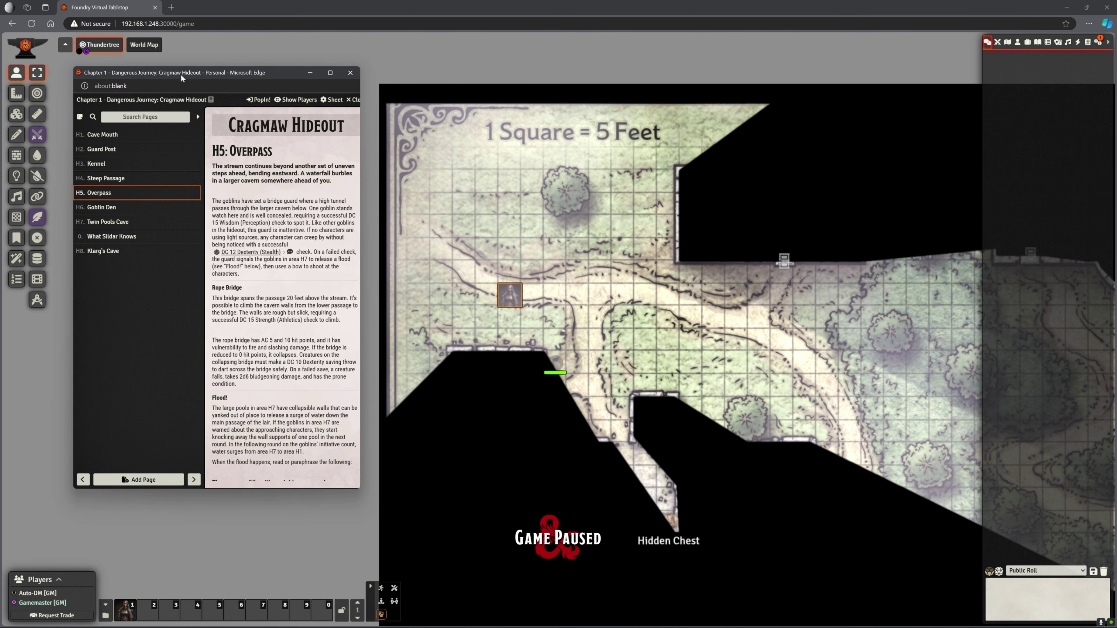
# Move the popped-out journal off the game screen and deselect the character token to reveal the whole Thundertree map.
pyautogui.moveTo(151, 73); pyautogui.dragTo(183, 0)
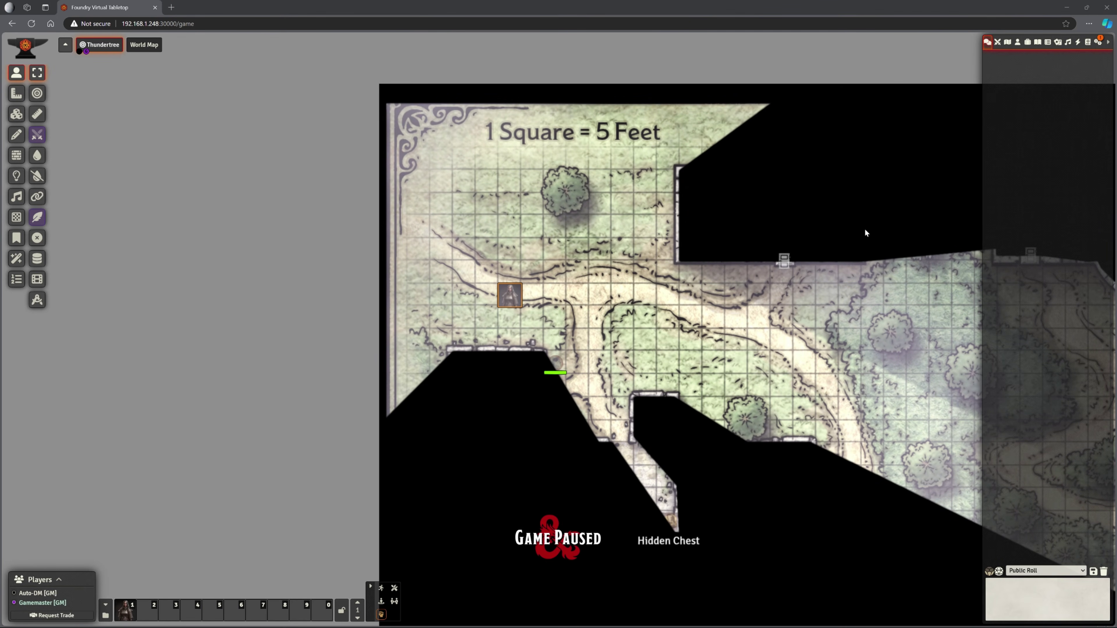
pyautogui.scroll(-5, 864, 233)
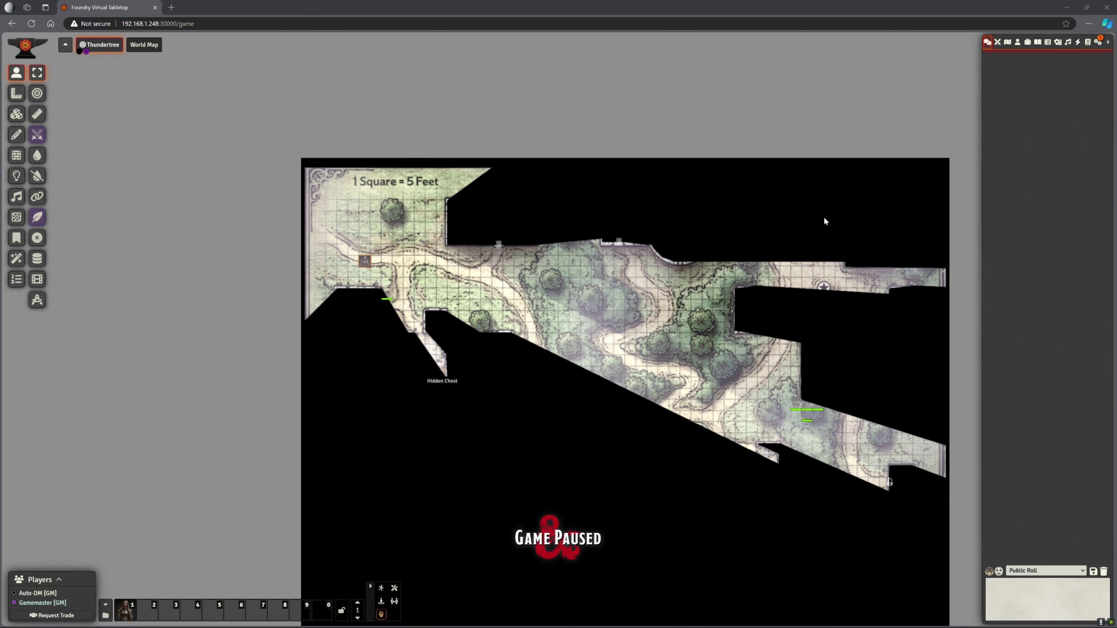
pyautogui.moveTo(727, 299); pyautogui.dragTo(639, 267)
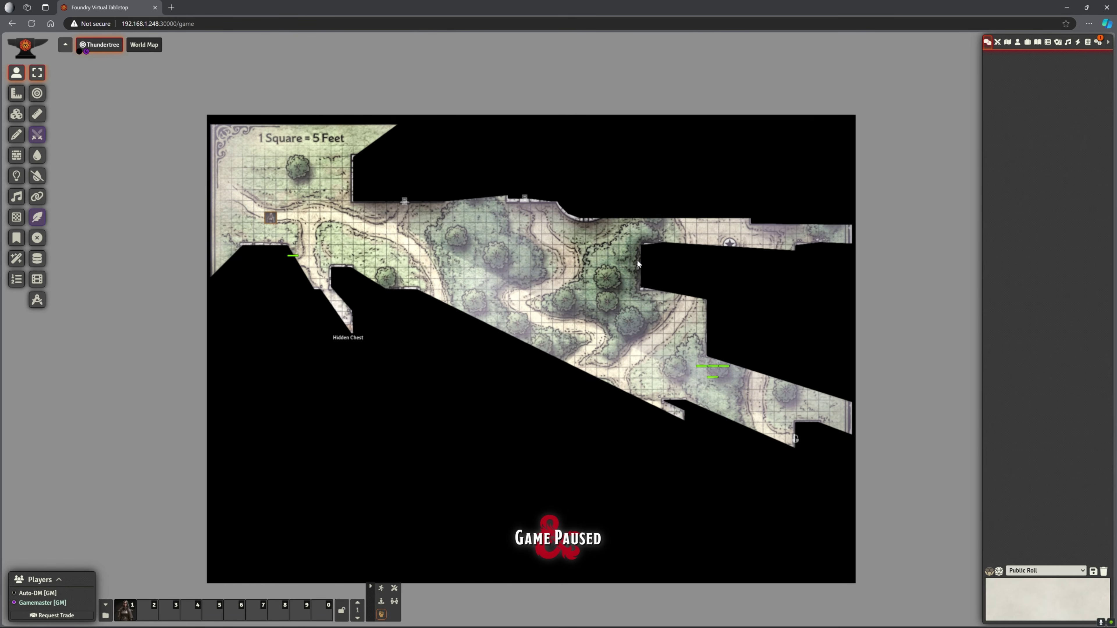
pyautogui.click(529, 261)
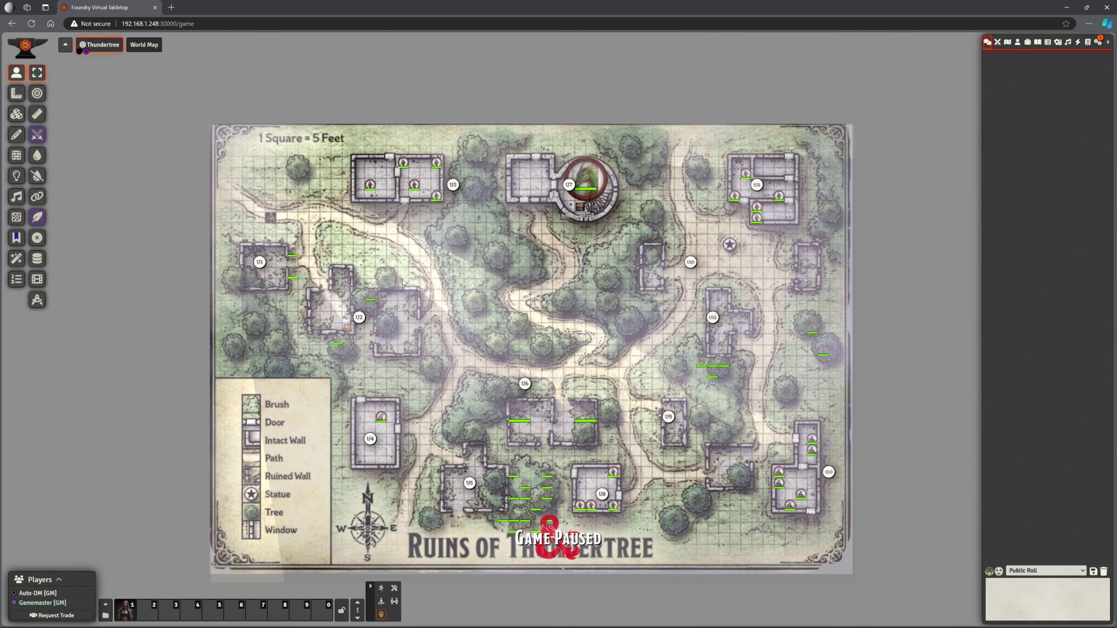
pyautogui.scroll(1, 577, 368)
pyautogui.scroll(5, 577, 369)
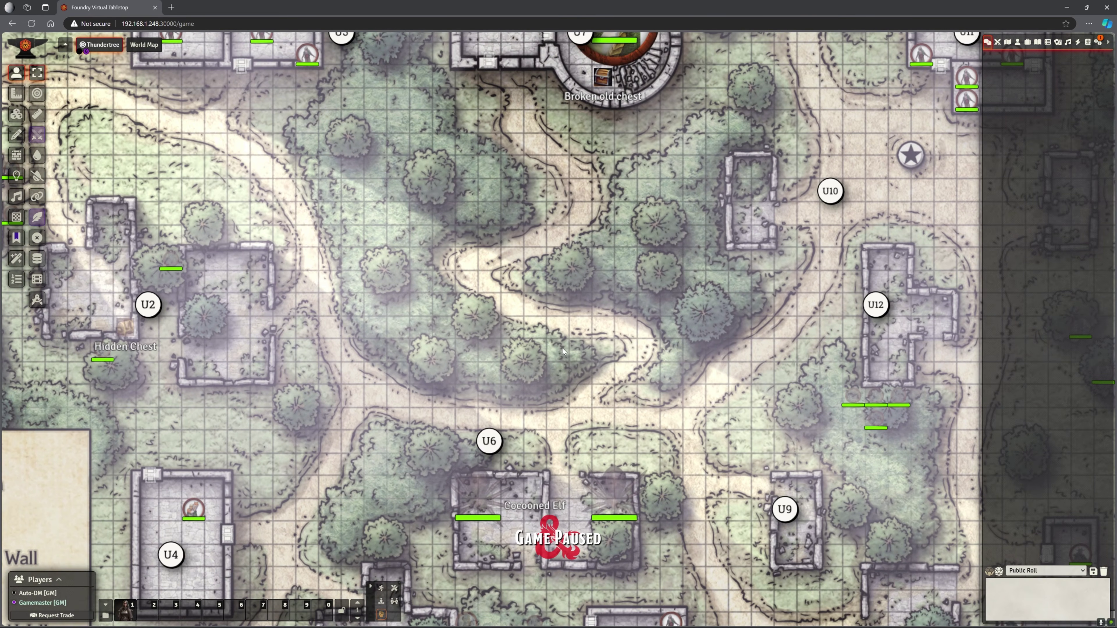
pyautogui.moveTo(550, 334); pyautogui.dragTo(559, 337)
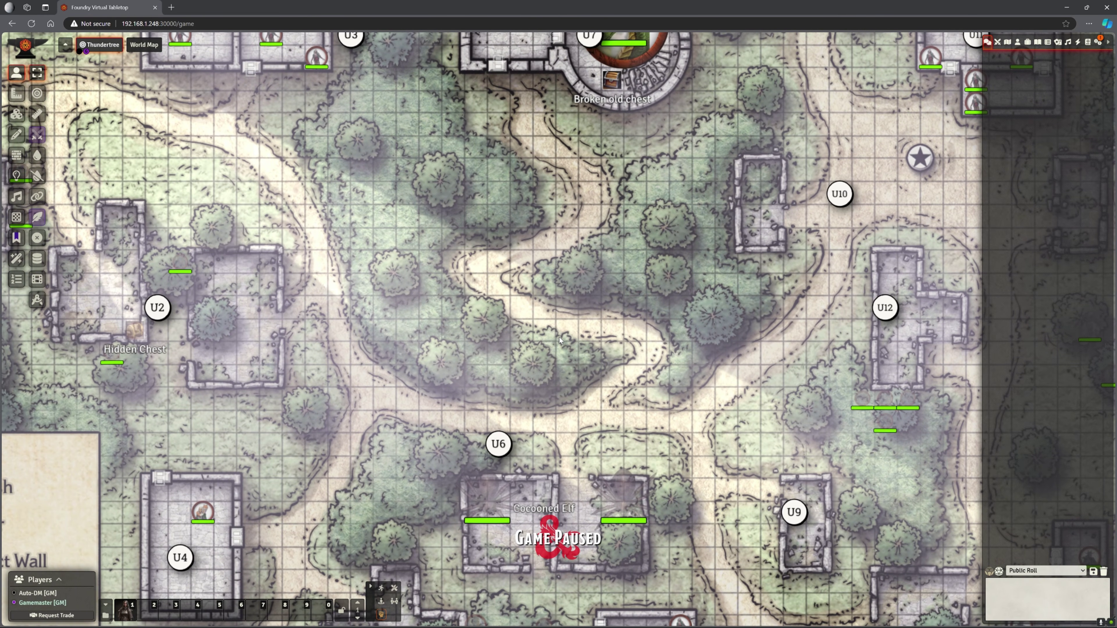